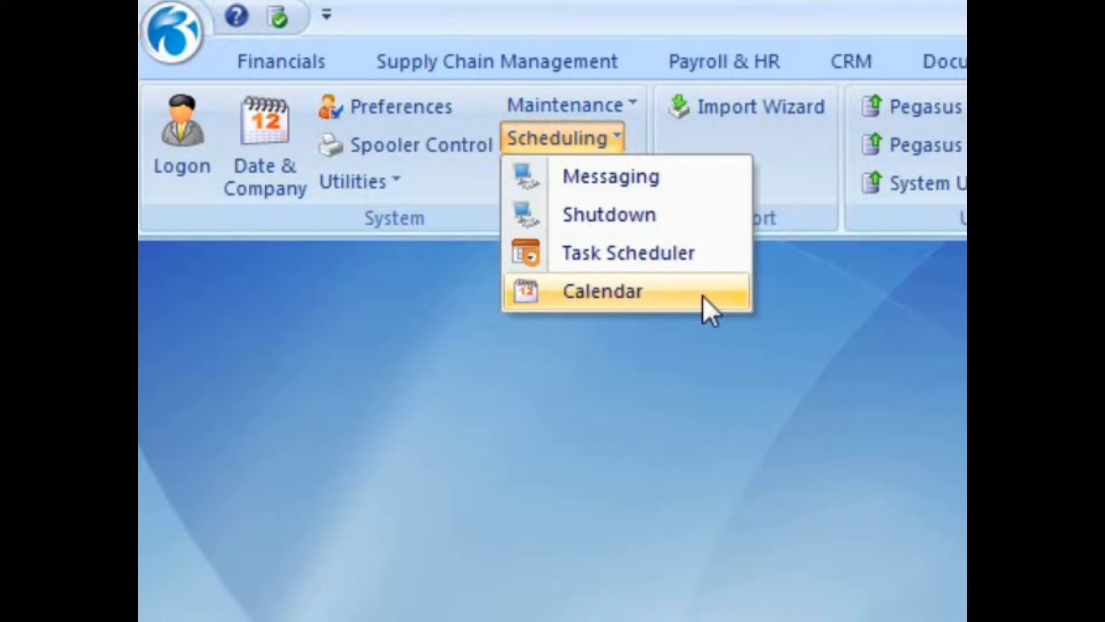
Step: Open the Task Scheduler to bring up an empty Task Schedule Editor
{"action": "left_click", "coordinate": [706, 263]}
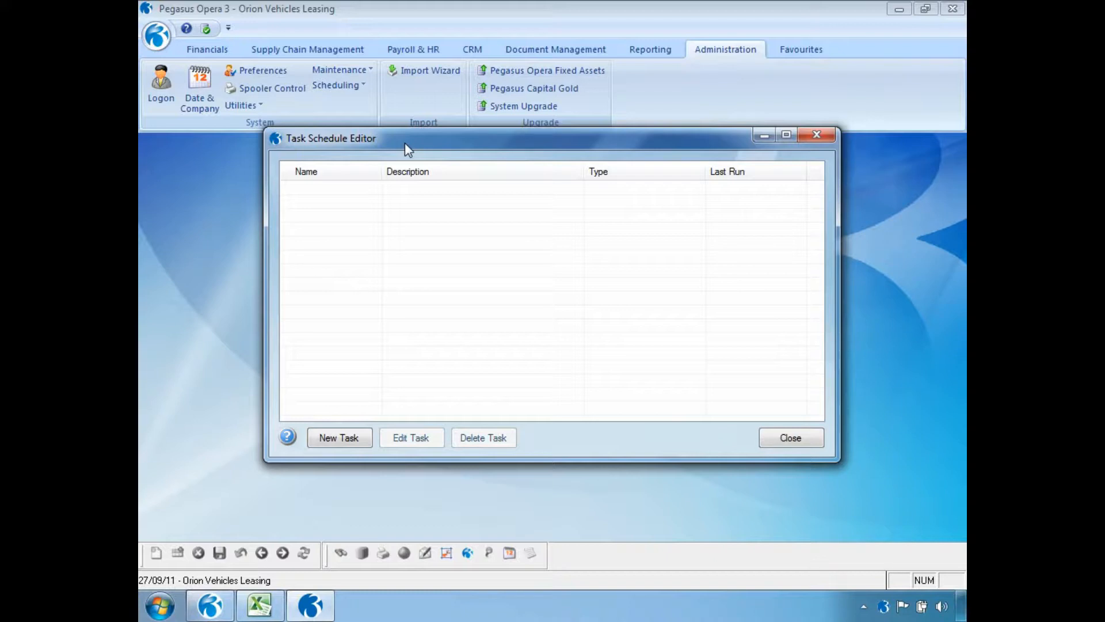
Step: Start a new task with task type System - Backup Databases
{"action": "left_click", "coordinate": [317, 436]}
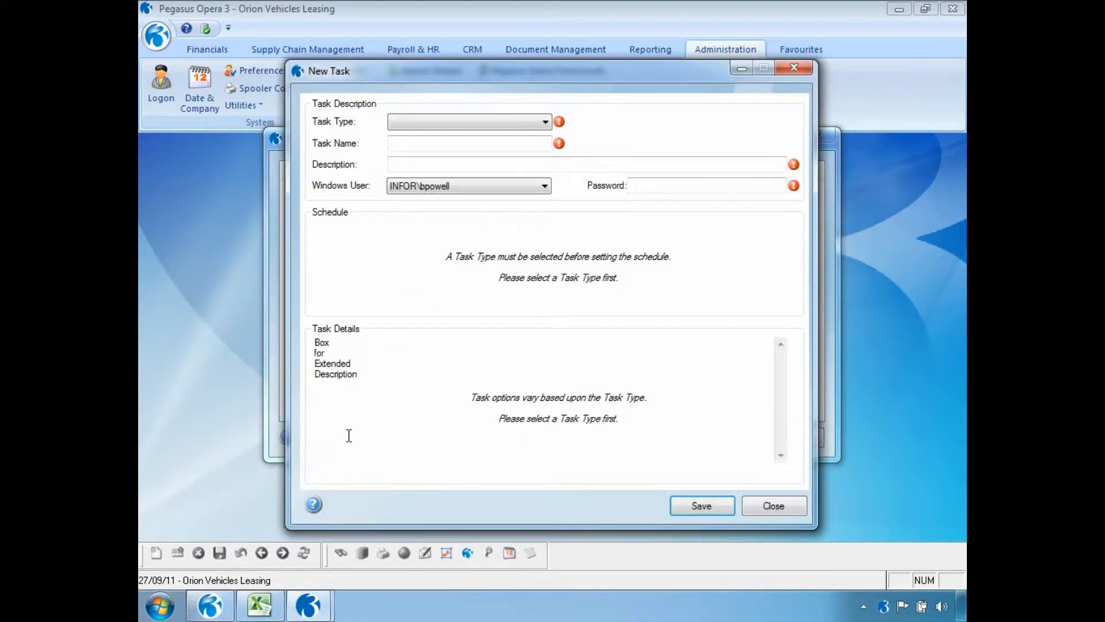
{"action": "left_click", "coordinate": [546, 123]}
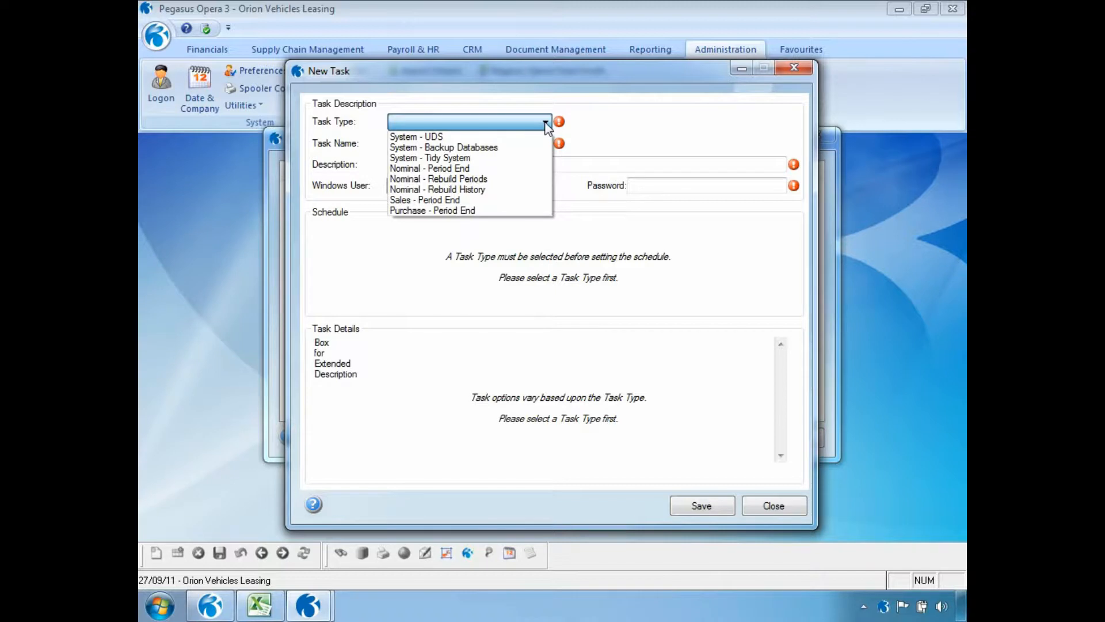
{"action": "left_click", "coordinate": [486, 146]}
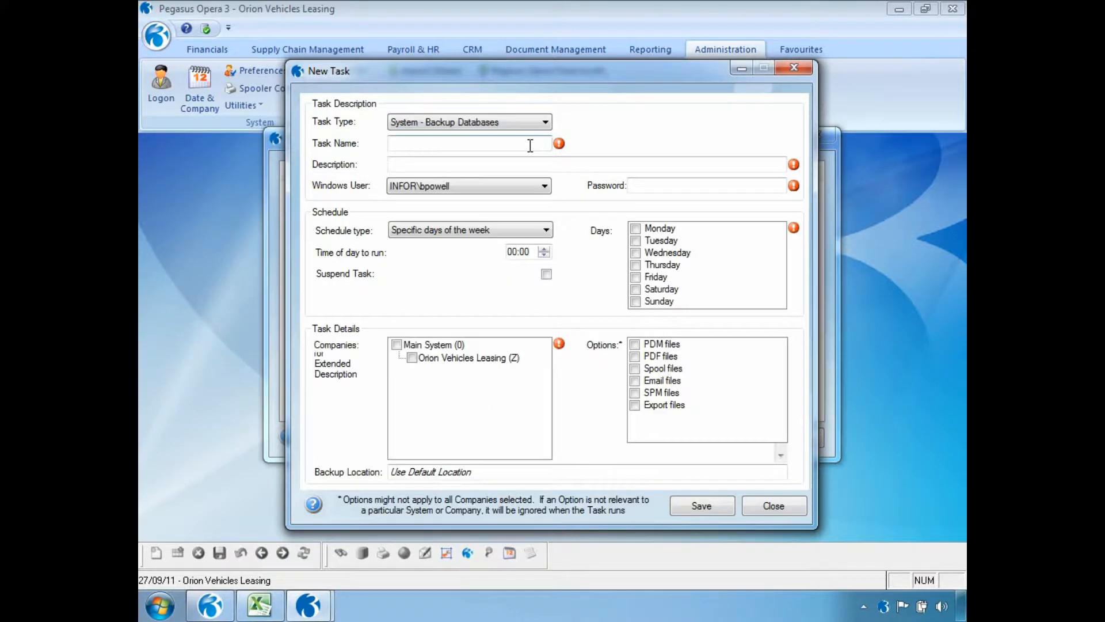
Step: Name the task Dailybackup with description Opera3 and enter the account password
{"action": "left_click", "coordinate": [485, 146]}
{"action": "type", "text": "Dailybackup"}
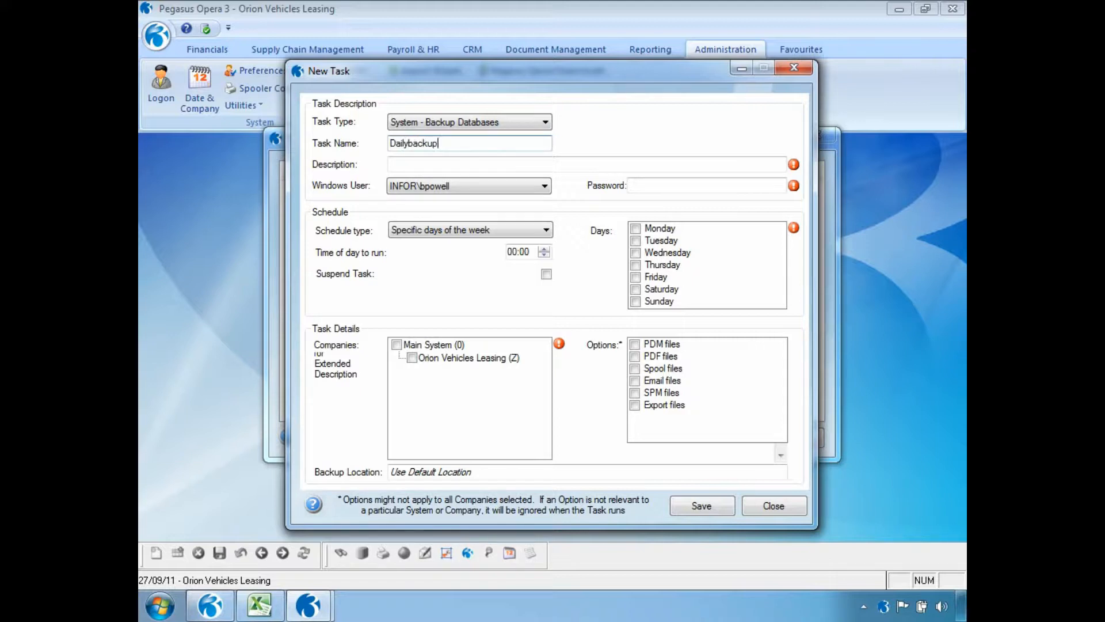
{"action": "key", "text": "Tab"}
{"action": "type", "text": "Opera3"}
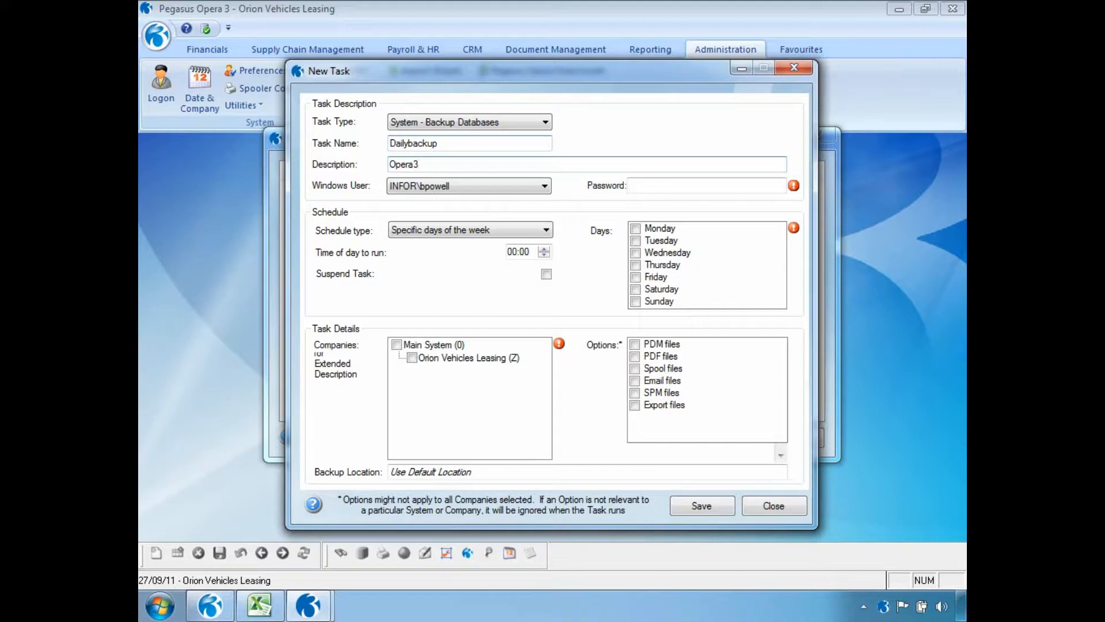
{"action": "left_click", "coordinate": [646, 189]}
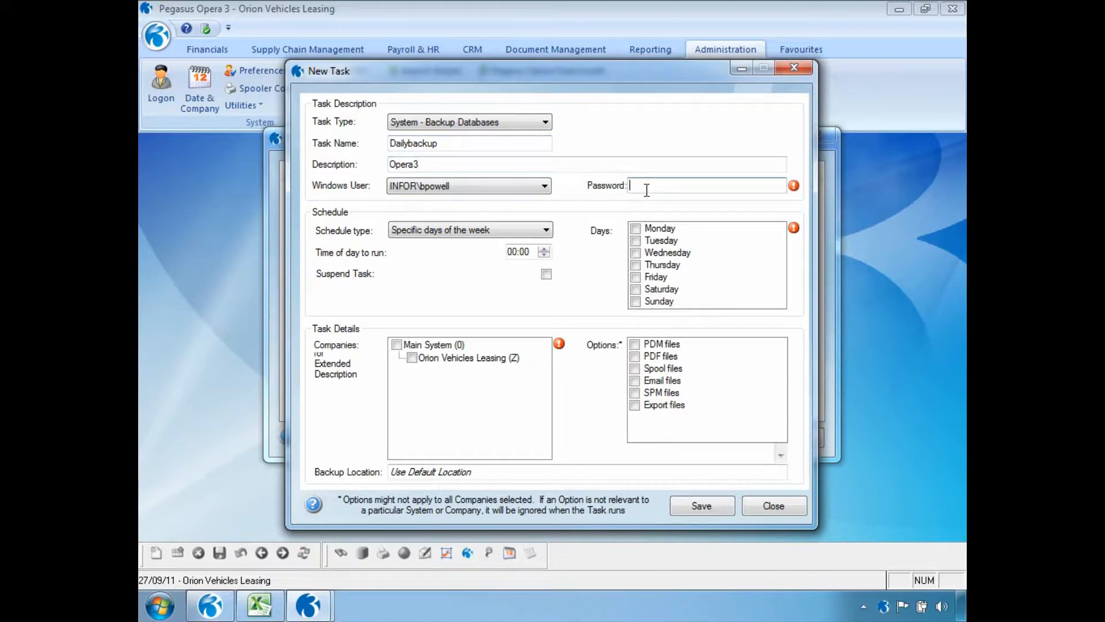
{"action": "type", "text": "•••••••••"}
Step: Schedule the backup on weekdays Monday to Friday at 18:00
{"action": "left_click", "coordinate": [546, 230]}
{"action": "left_click", "coordinate": [544, 246]}
{"action": "left_click", "coordinate": [511, 252]}
{"action": "type", "text": "1"}
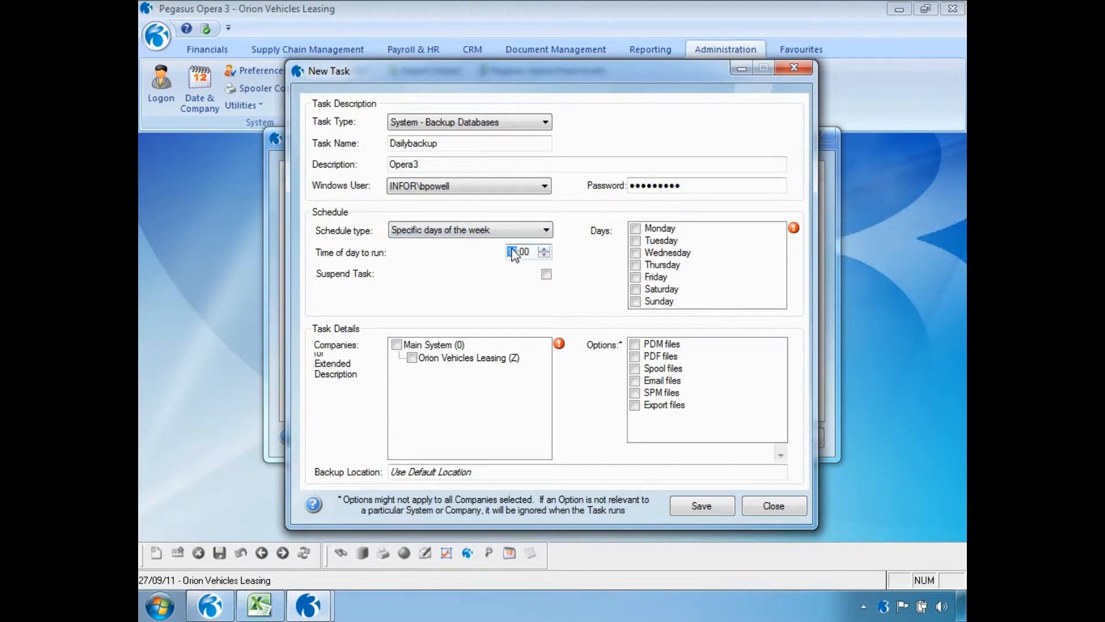
{"action": "type", "text": "8"}
{"action": "left_click", "coordinate": [636, 229]}
{"action": "left_click", "coordinate": [635, 240]}
{"action": "left_click", "coordinate": [636, 253]}
{"action": "left_click", "coordinate": [635, 265]}
{"action": "left_click", "coordinate": [636, 277]}
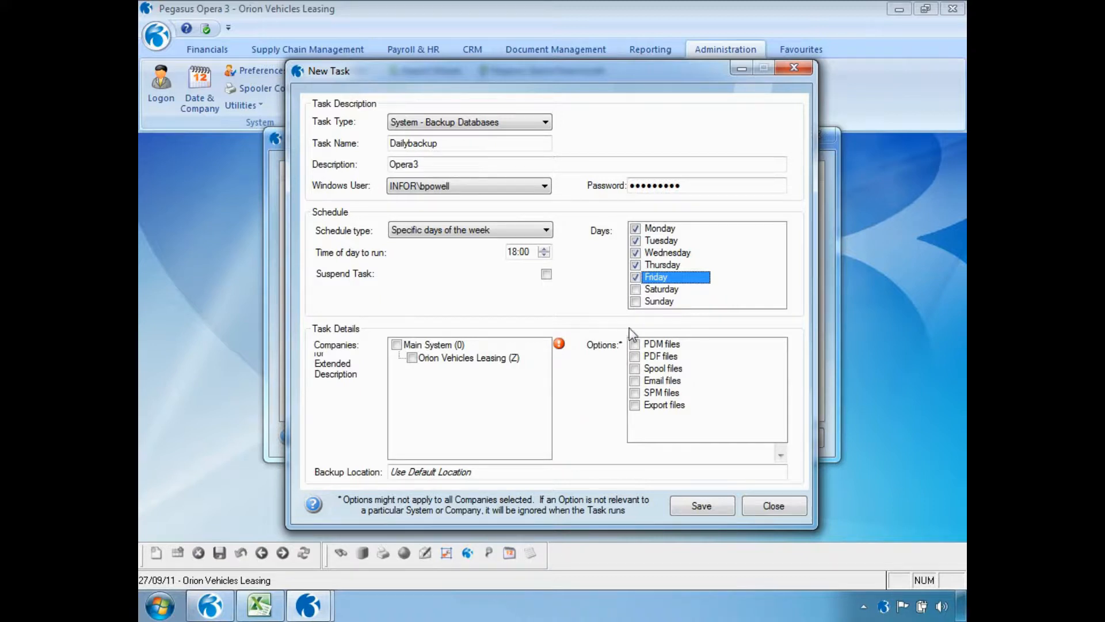
Step: Back up Main System including PDM, PDF, Spool, Email and SPM files, and save the task
{"action": "left_click", "coordinate": [397, 344]}
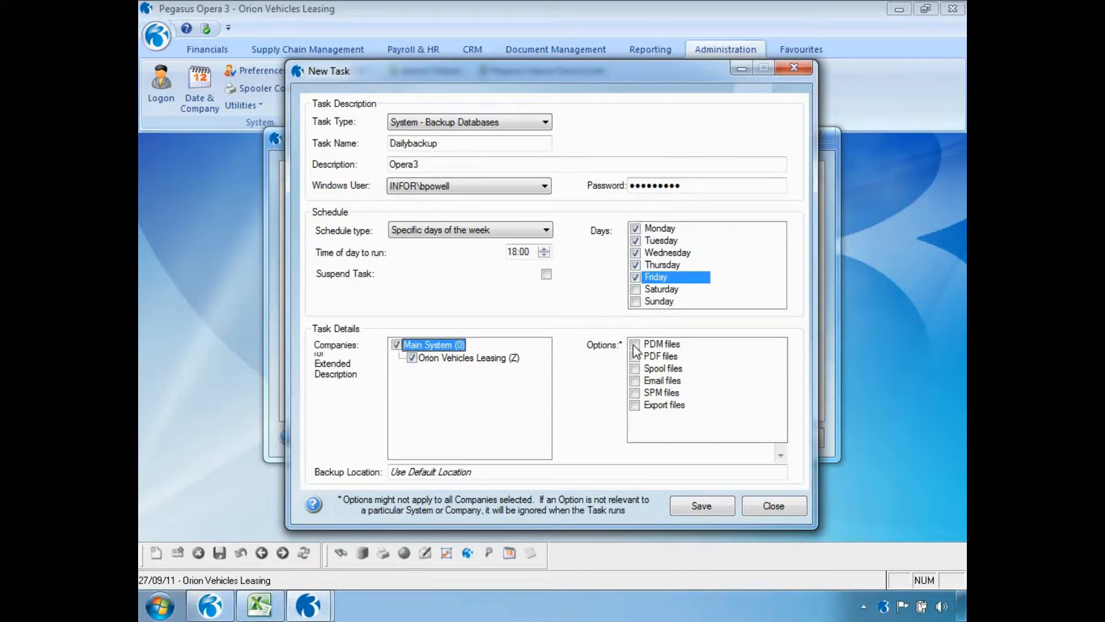
{"action": "left_click", "coordinate": [635, 345]}
{"action": "left_click", "coordinate": [635, 356]}
{"action": "left_click", "coordinate": [635, 368]}
{"action": "left_click", "coordinate": [635, 381]}
{"action": "left_click", "coordinate": [635, 393]}
{"action": "left_click", "coordinate": [635, 405]}
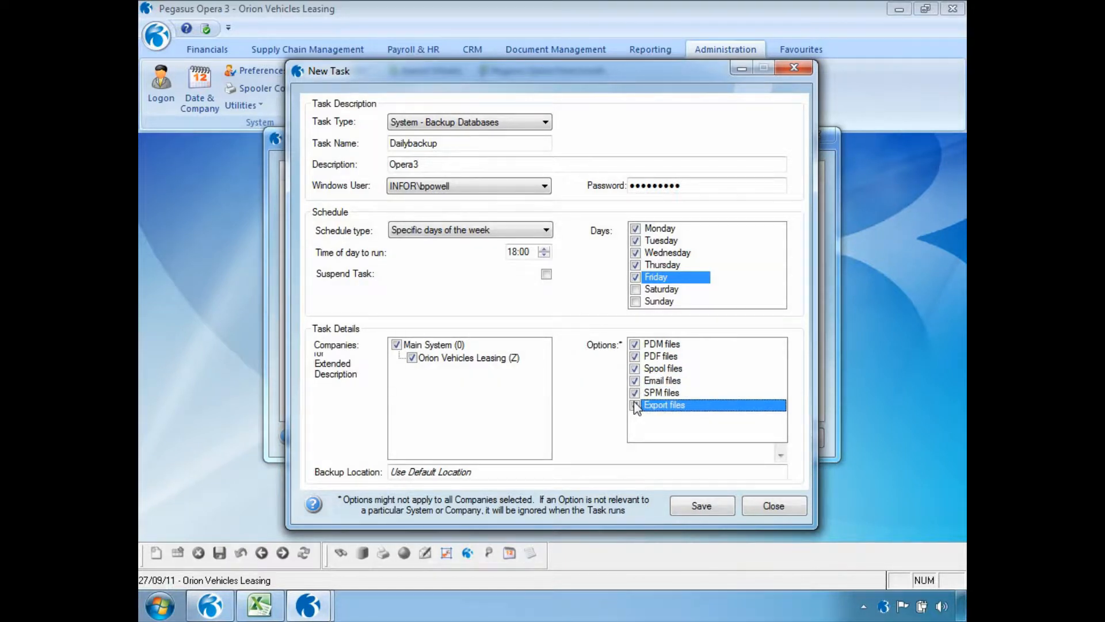
{"action": "left_click", "coordinate": [682, 506]}
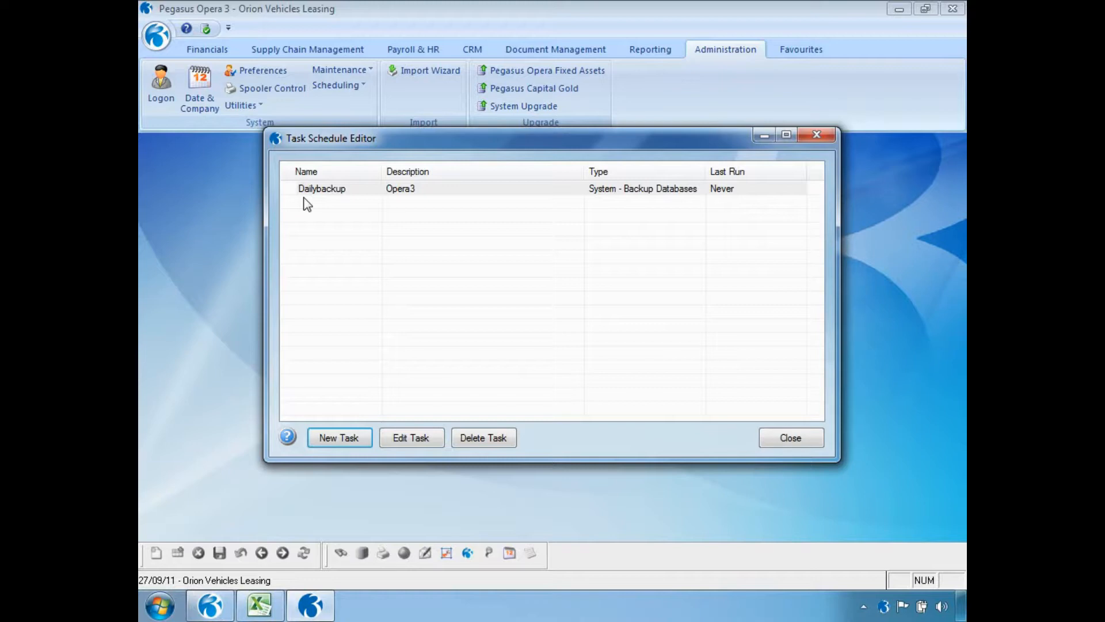
{"action": "right_click", "coordinate": [387, 193]}
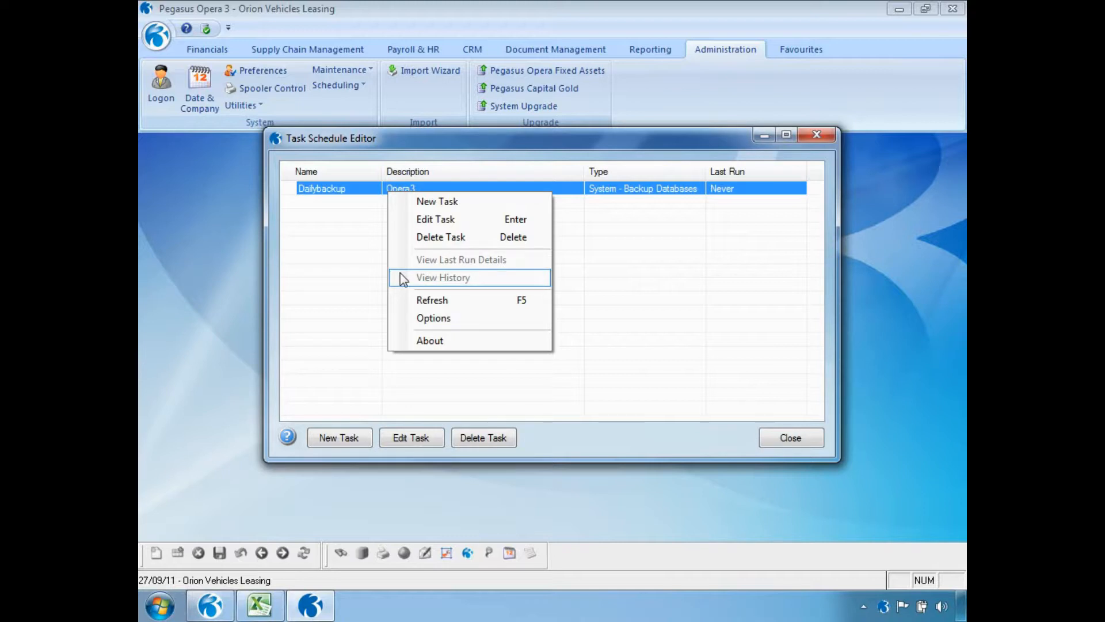
{"action": "left_click", "coordinate": [771, 443]}
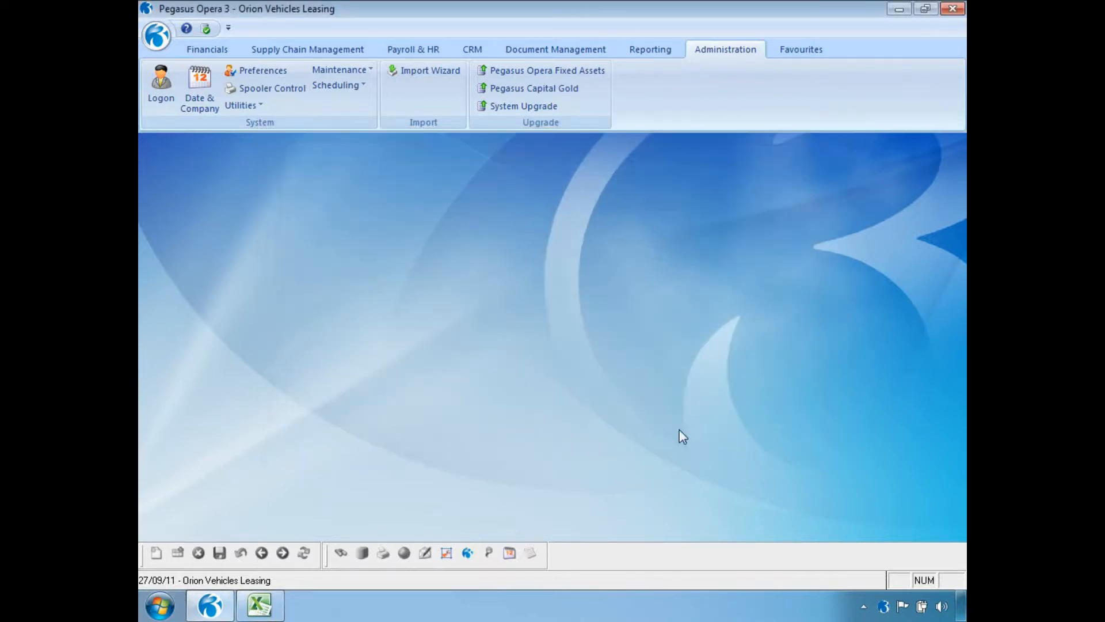
Step: Open SOP Repeat invoicing and confirm invoicing up to 27/09/2011
{"action": "left_click", "coordinate": [329, 55]}
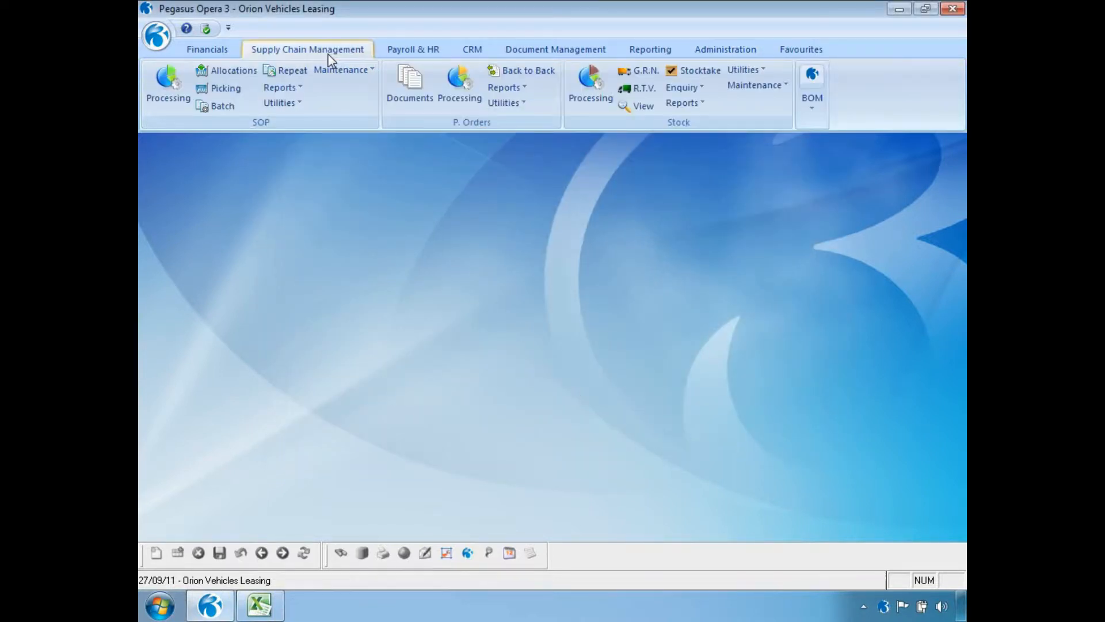
{"action": "left_click", "coordinate": [303, 72]}
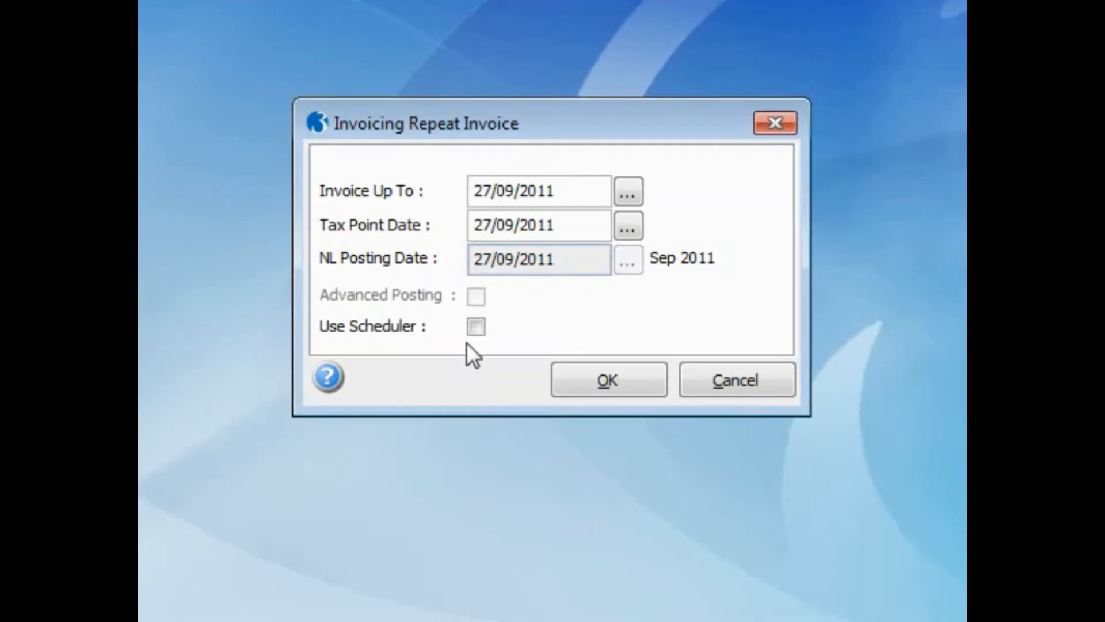
{"action": "left_click", "coordinate": [644, 372]}
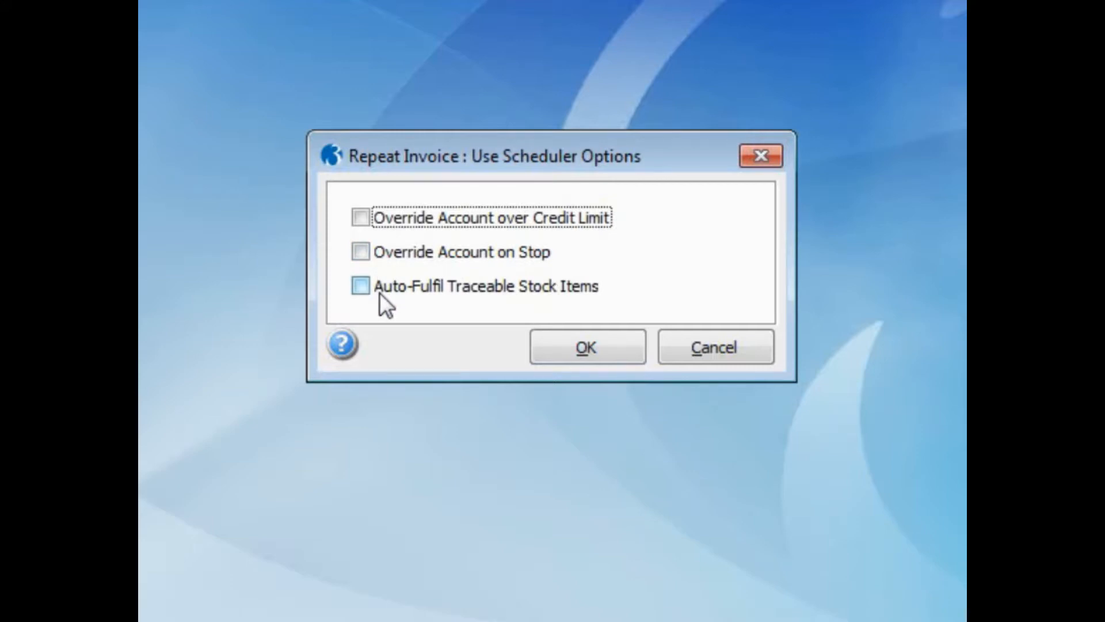
Step: Publish the invoices to file SEPTEMBER2011 with description Invoices, initially declining to schedule now
{"action": "left_click", "coordinate": [551, 354]}
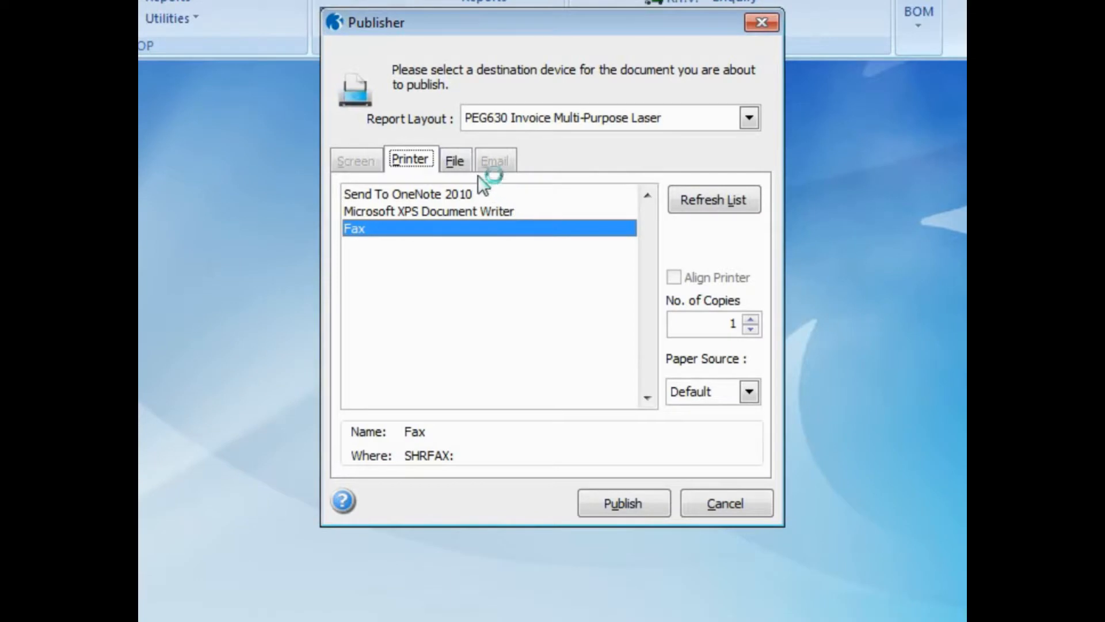
{"action": "left_click", "coordinate": [454, 160]}
{"action": "left_click", "coordinate": [474, 266]}
{"action": "type", "text": "SEPTEMBER2011"}
{"action": "key", "text": "Tab"}
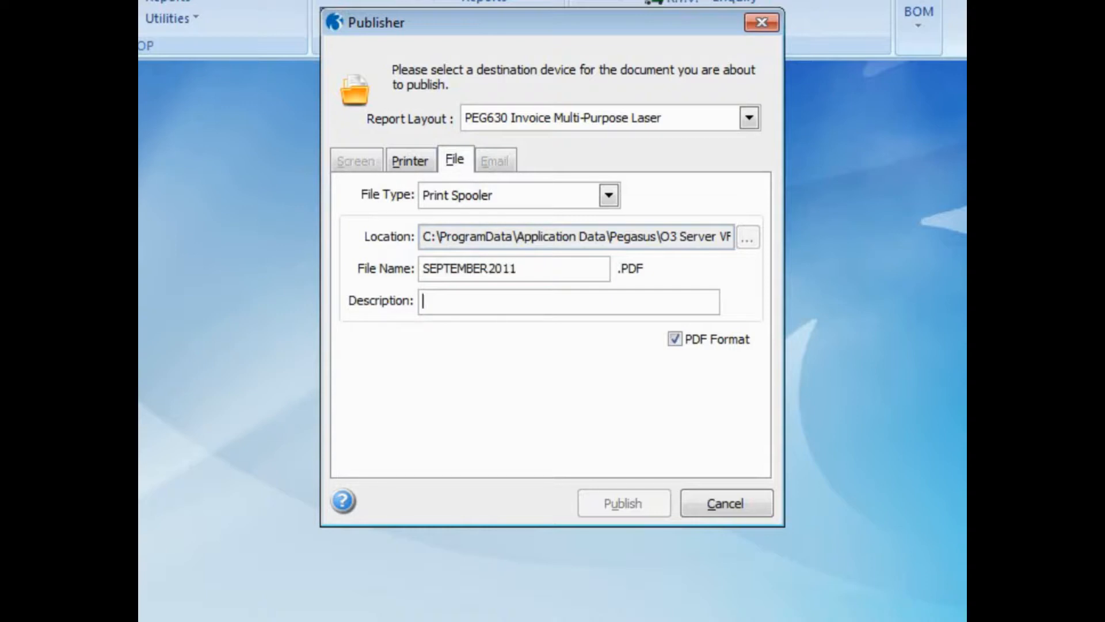
{"action": "type", "text": "Invoices"}
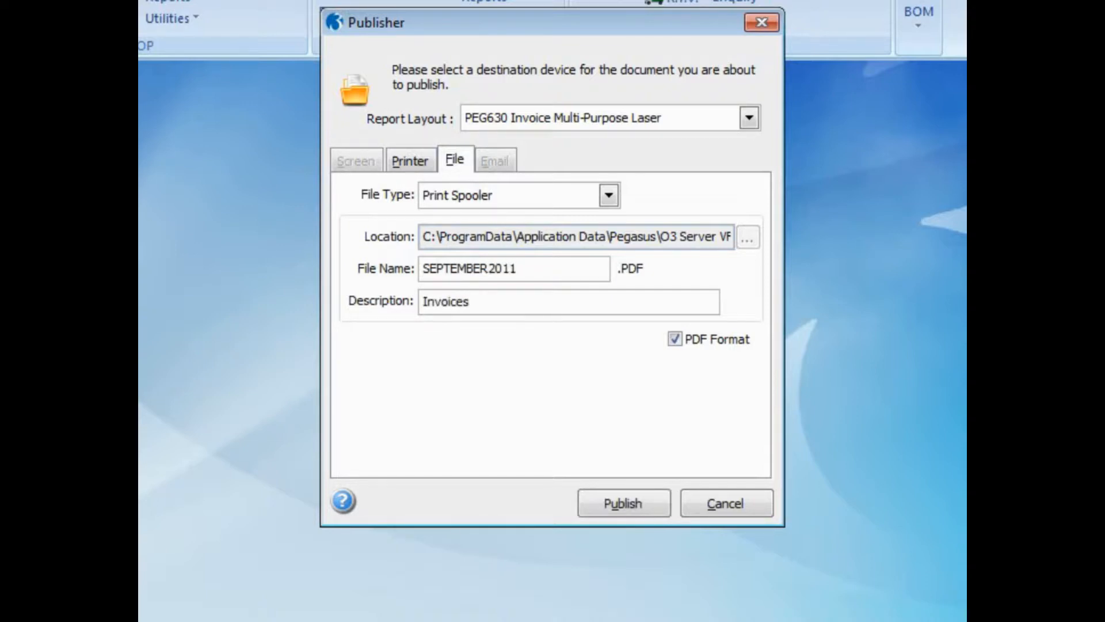
{"action": "left_click", "coordinate": [612, 503]}
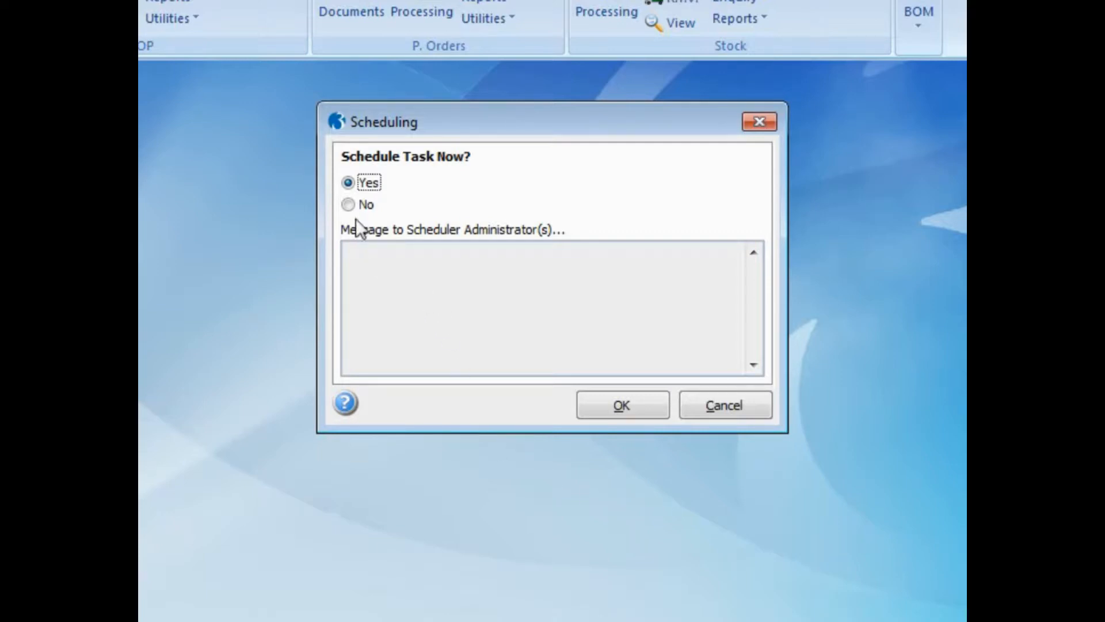
{"action": "left_click", "coordinate": [348, 205]}
Step: Choose Yes to schedule the repeat invoice task now and confirm with OK
{"action": "left_click", "coordinate": [377, 276]}
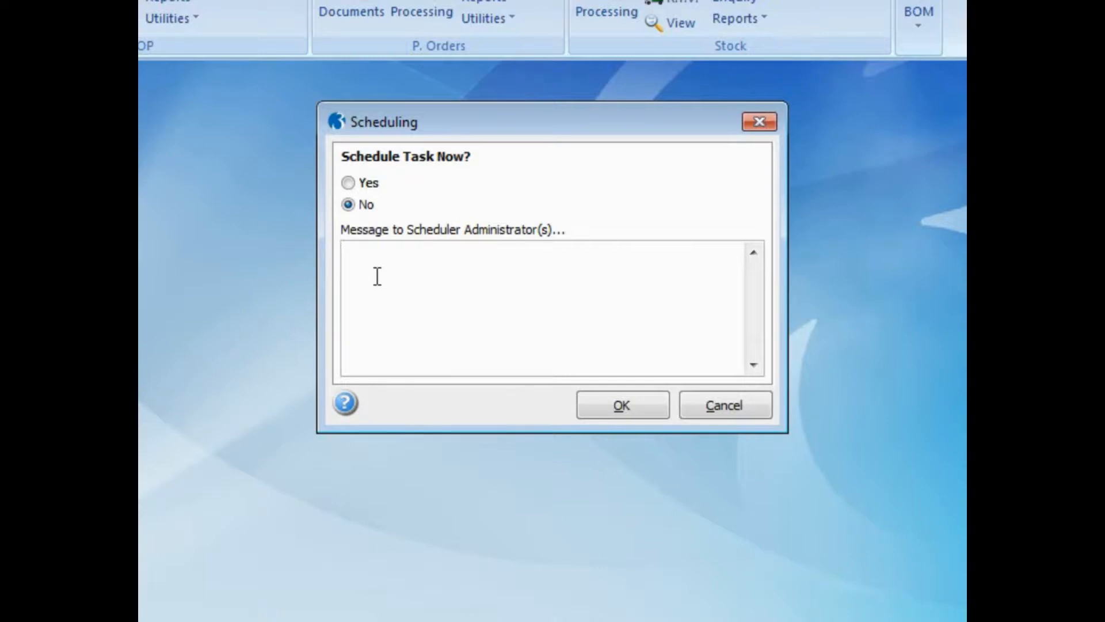
{"action": "left_click", "coordinate": [349, 183]}
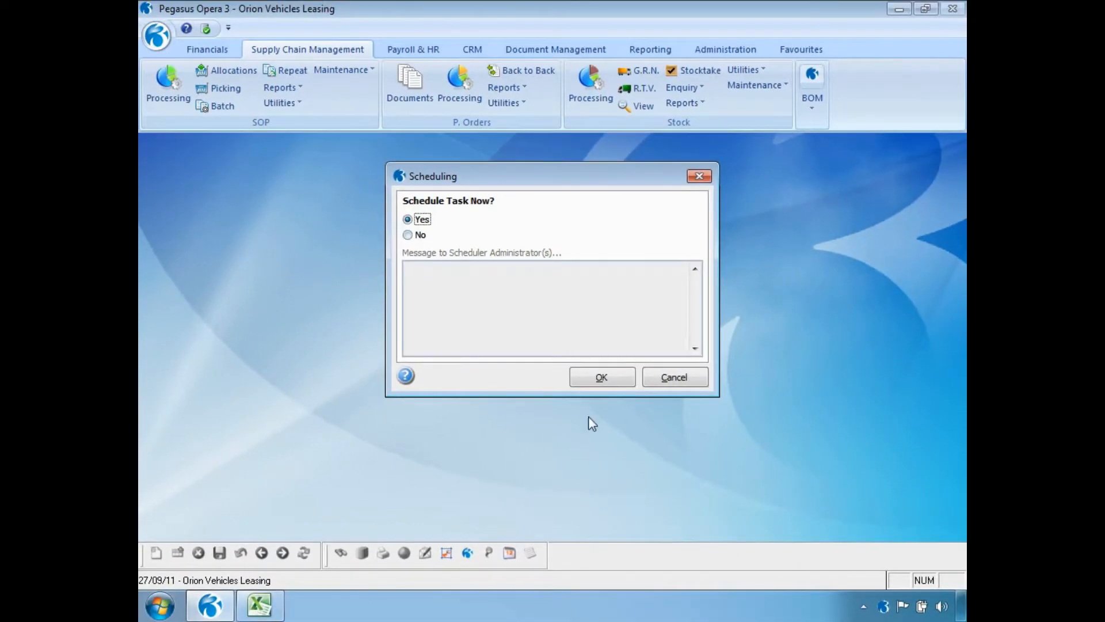
{"action": "left_click", "coordinate": [591, 385]}
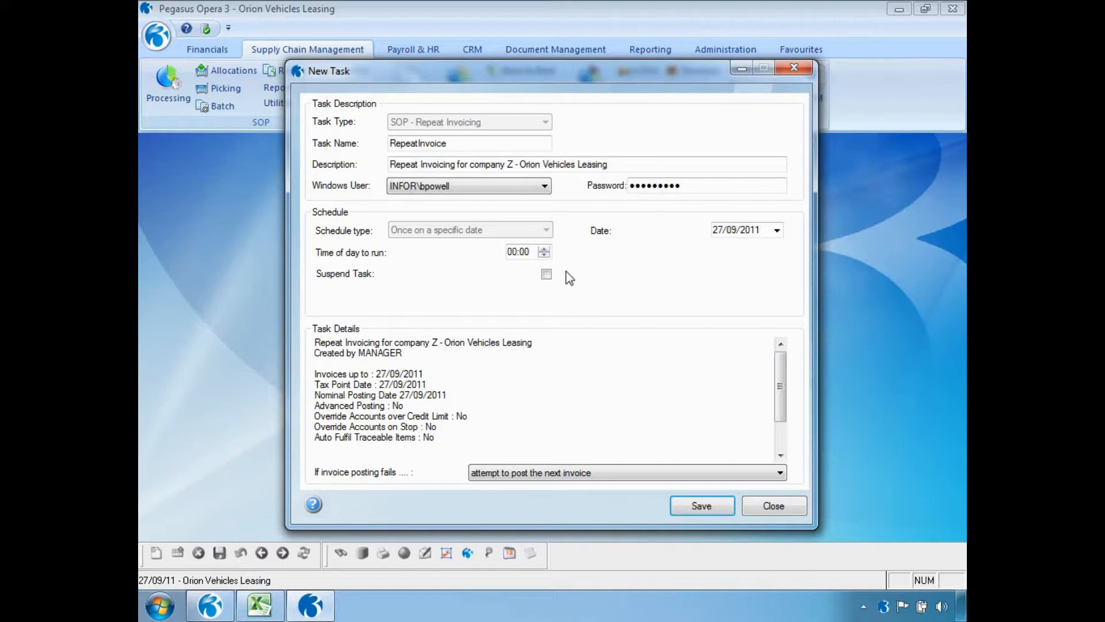
Step: Set the RepeatInvoice run time to 23:00, keep attempting the next invoice on posting failure, and save
{"action": "left_click", "coordinate": [514, 255]}
{"action": "type", "text": "23"}
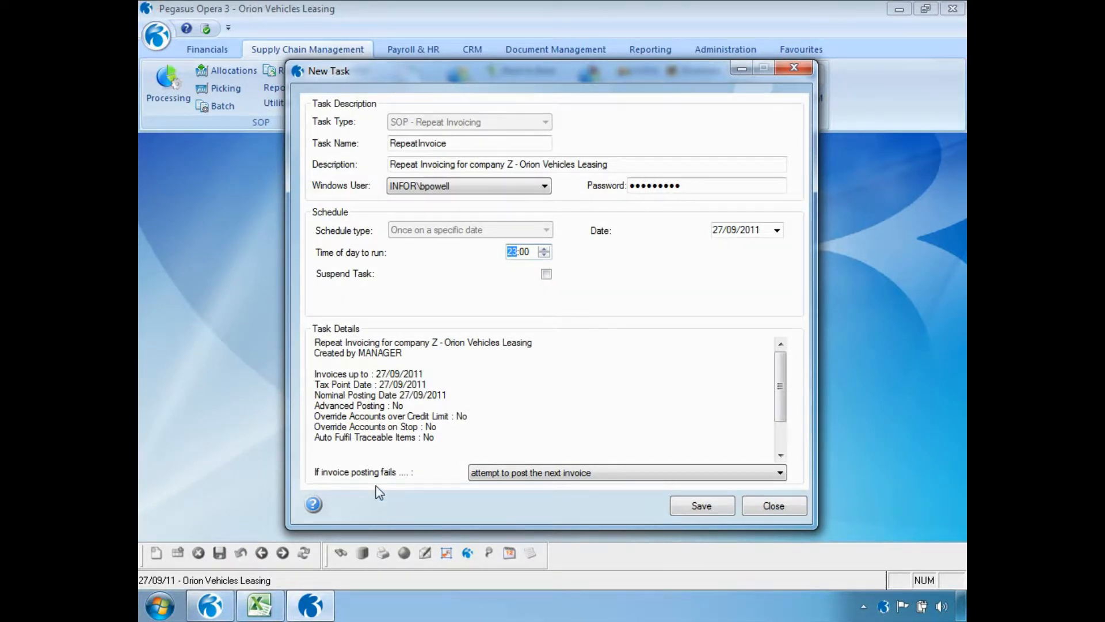
{"action": "left_click", "coordinate": [780, 477]}
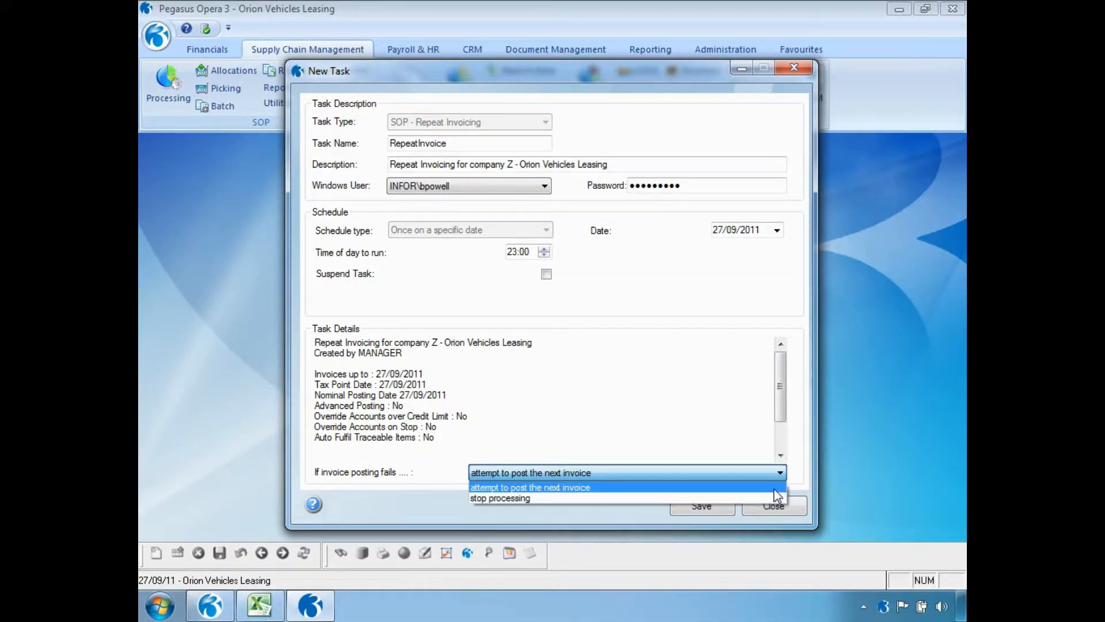
{"action": "left_click", "coordinate": [774, 489]}
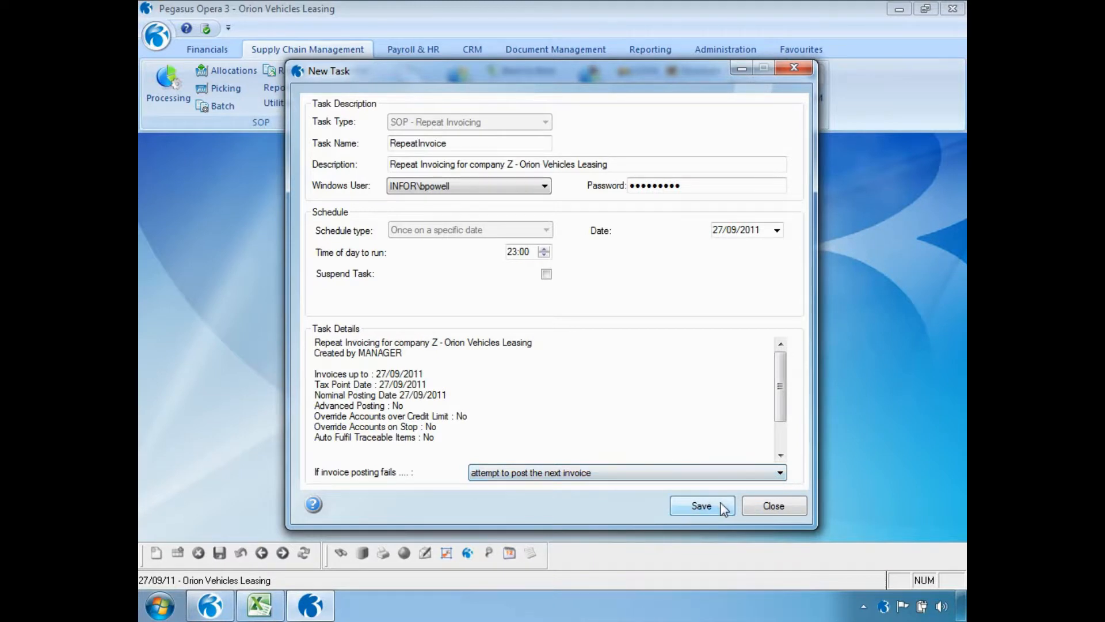
{"action": "left_click", "coordinate": [702, 506]}
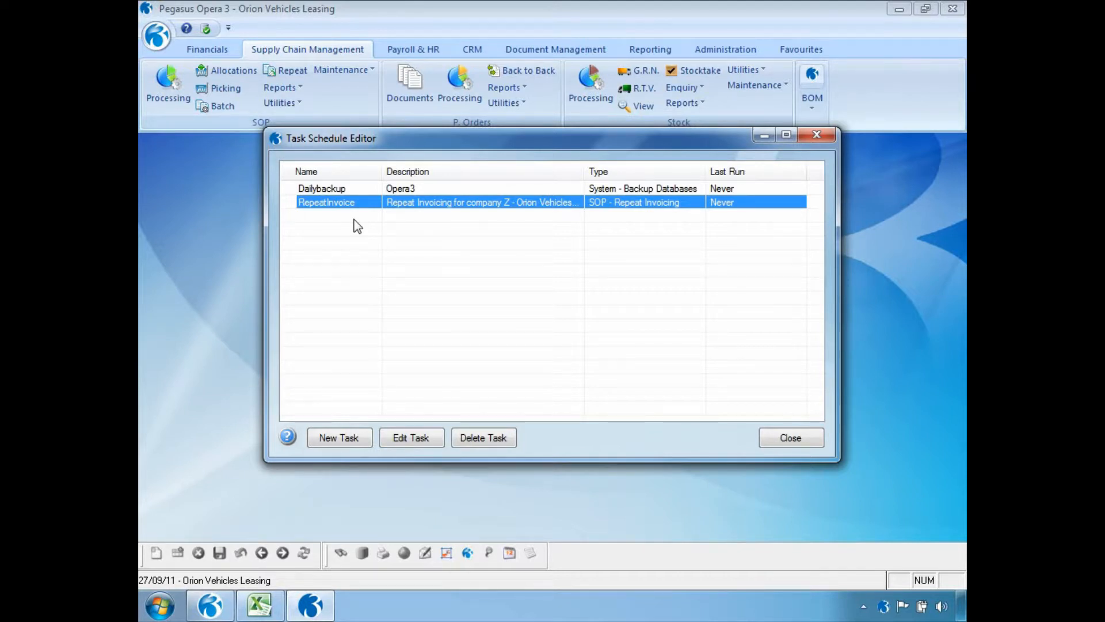
{"action": "left_click", "coordinate": [817, 441]}
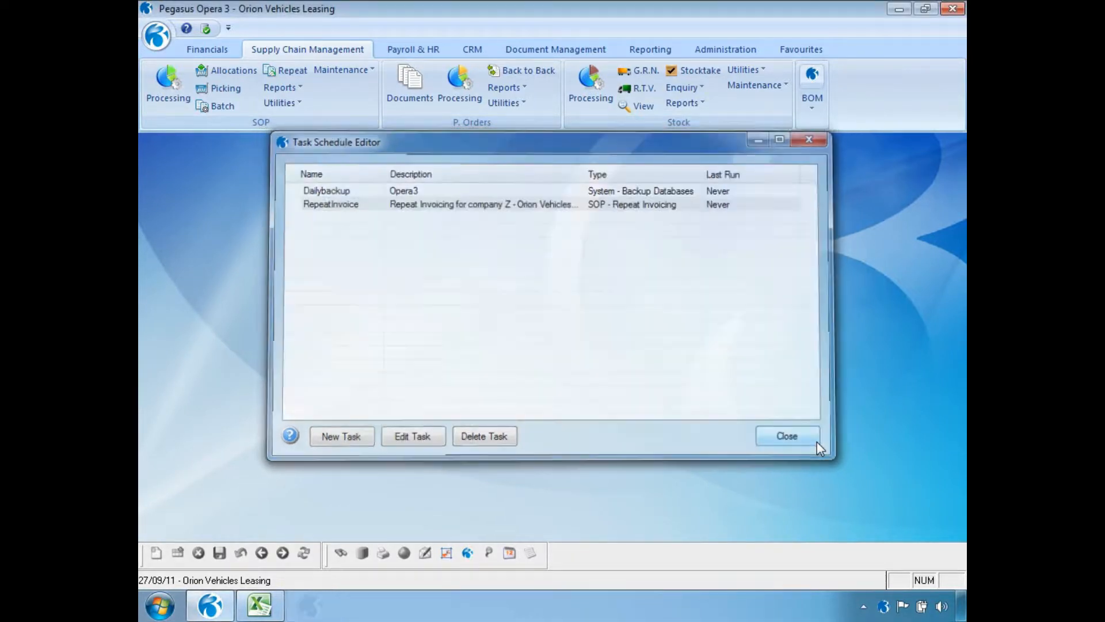
Step: Create a new system message titled 'Stock take this weekend' in Scheduling Messaging
{"action": "left_click", "coordinate": [719, 50]}
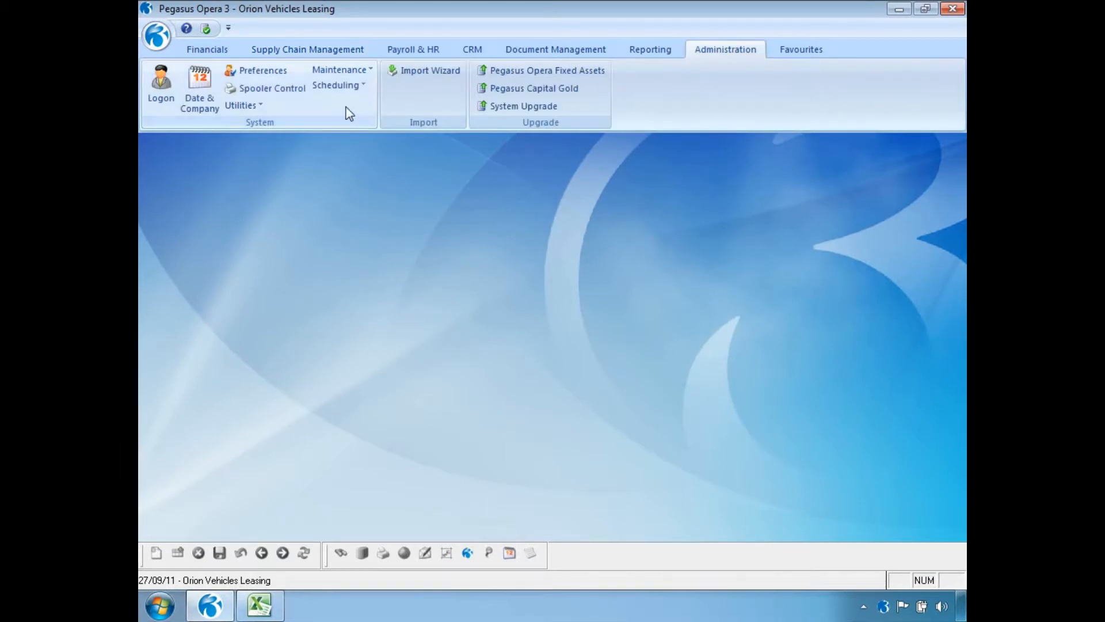
{"action": "left_click", "coordinate": [340, 86]}
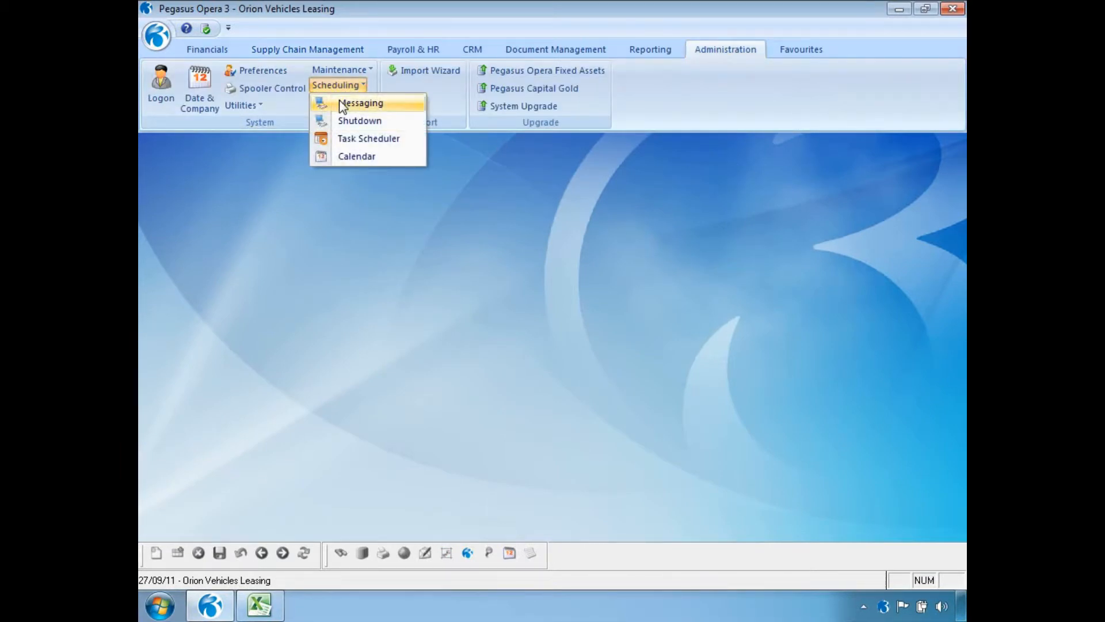
{"action": "left_click", "coordinate": [372, 105]}
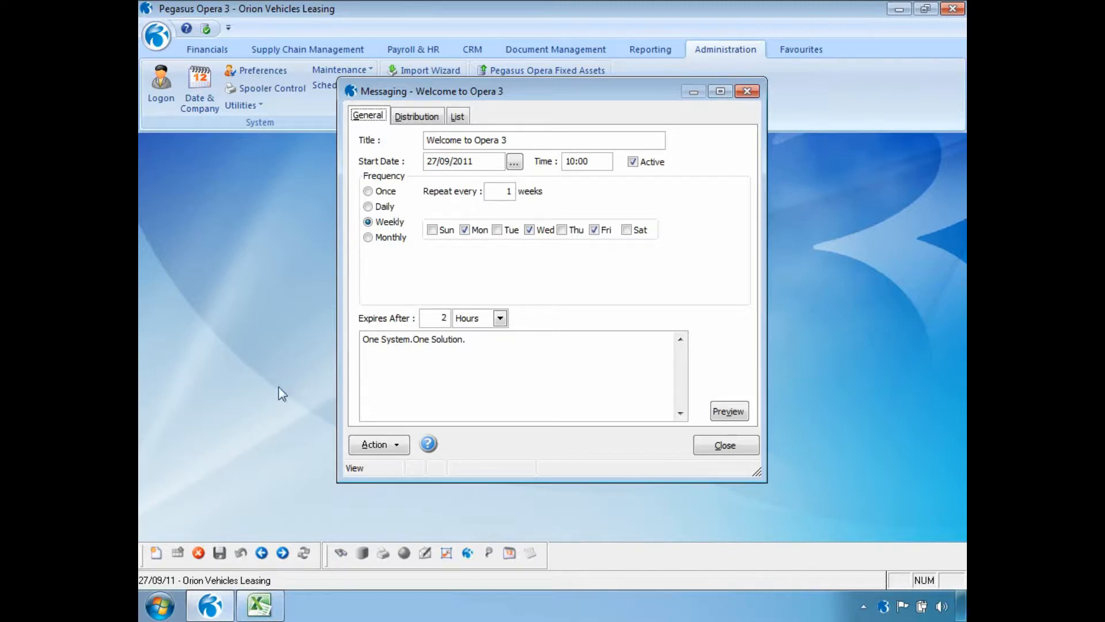
{"action": "left_click", "coordinate": [156, 553]}
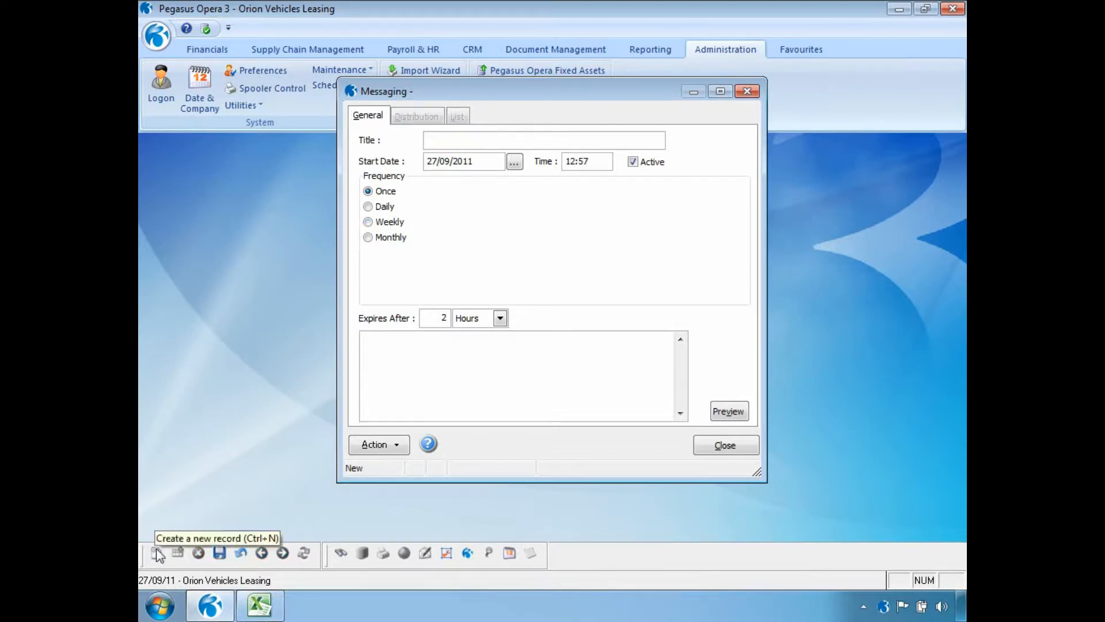
{"action": "type", "text": "Stock"}
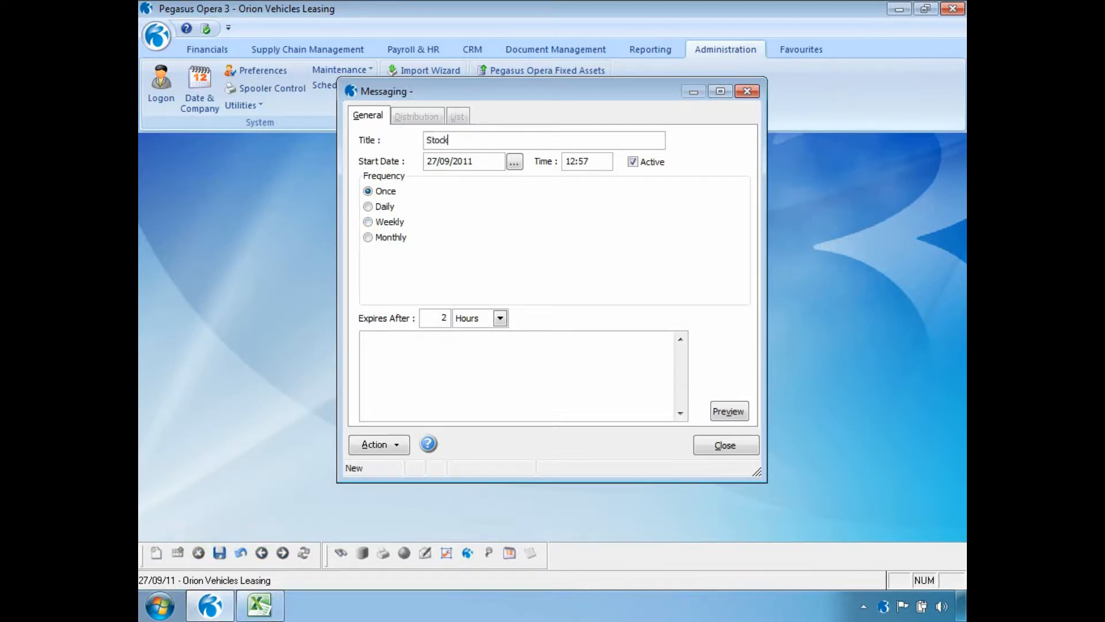
{"action": "type", "text": " take this weekend"}
Step: Set the message start time to 09:00, repeating daily every 3 days
{"action": "left_click_drag", "start_coordinate": [595, 164], "coordinate": [565, 163]}
{"action": "key", "text": "Delete"}
{"action": "type", "text": "0900"}
{"action": "left_click", "coordinate": [393, 205]}
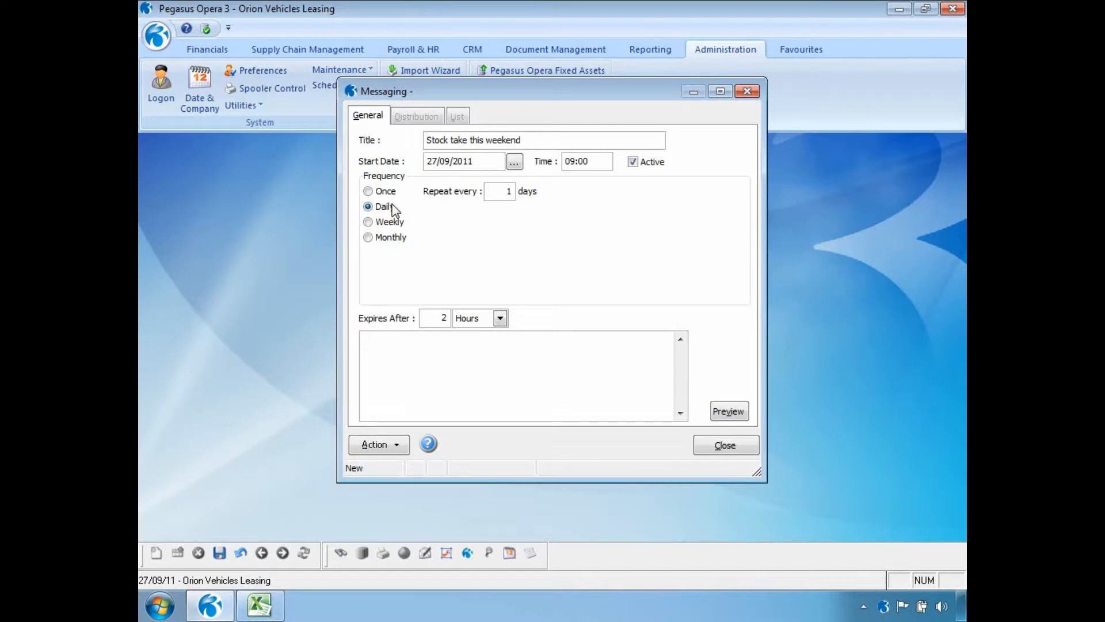
{"action": "left_click_drag", "start_coordinate": [488, 191], "coordinate": [513, 191]}
{"action": "type", "text": "3"}
Step: Try weekly and monthly last-Friday repeat options, then revert the message to daily
{"action": "left_click", "coordinate": [369, 222]}
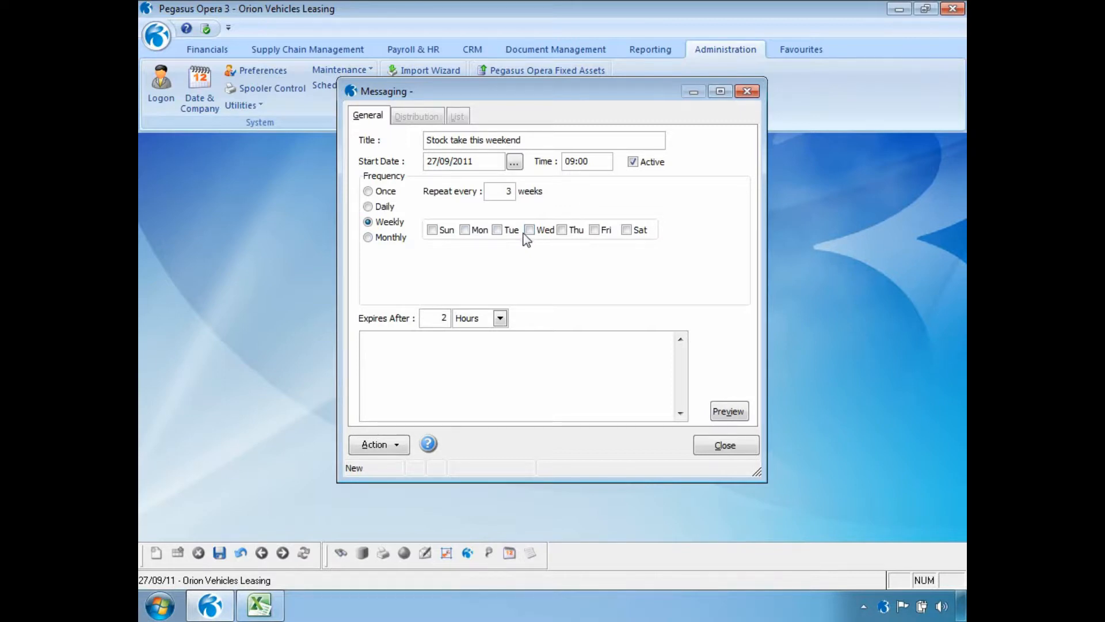
{"action": "left_click", "coordinate": [403, 240]}
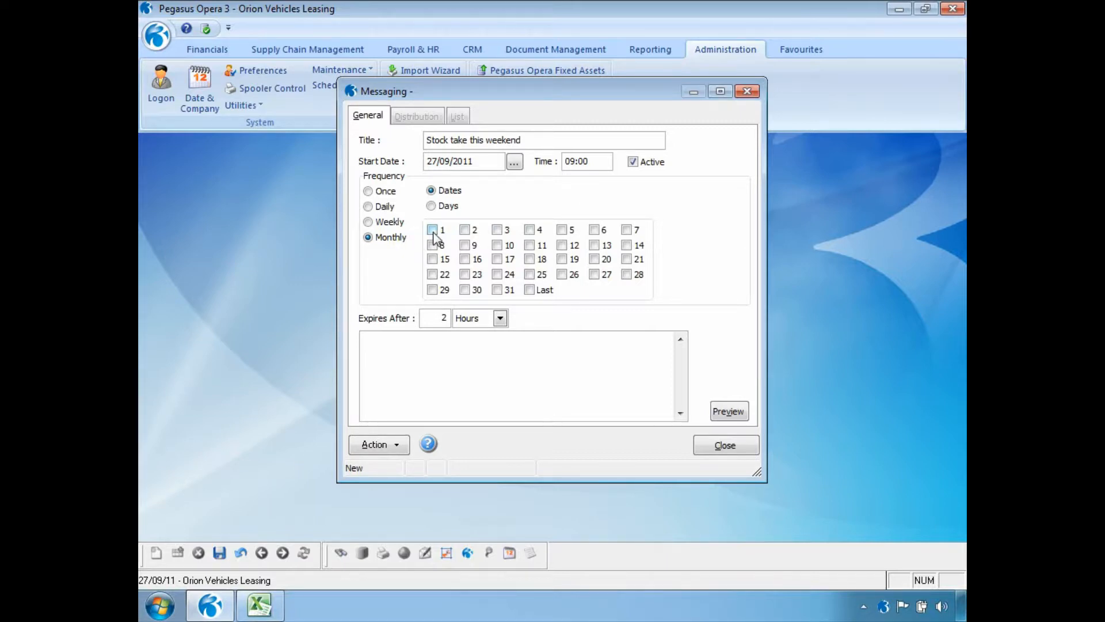
{"action": "left_click", "coordinate": [432, 208]}
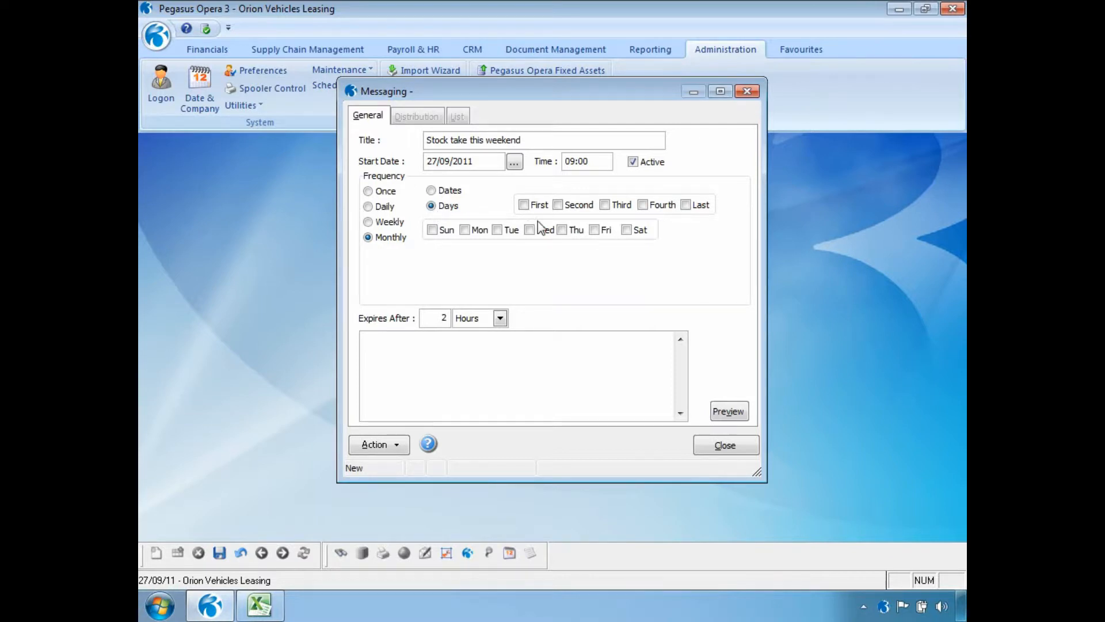
{"action": "left_click", "coordinate": [687, 205]}
{"action": "left_click", "coordinate": [596, 231]}
{"action": "left_click", "coordinate": [596, 231]}
{"action": "left_click", "coordinate": [686, 206]}
{"action": "left_click", "coordinate": [388, 212]}
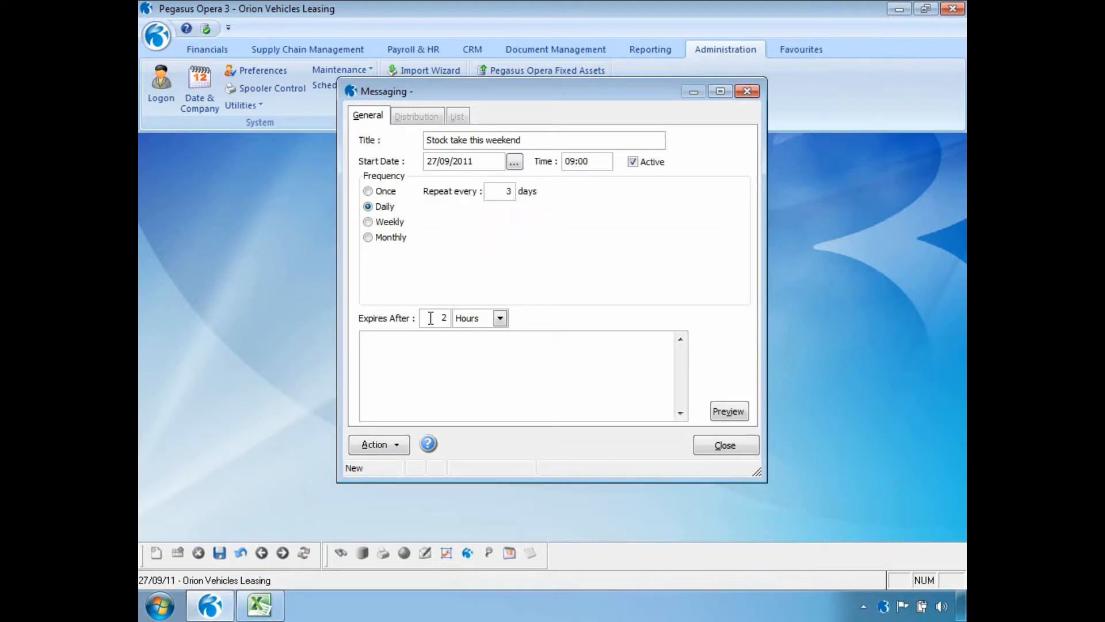
{"action": "left_click", "coordinate": [500, 319]}
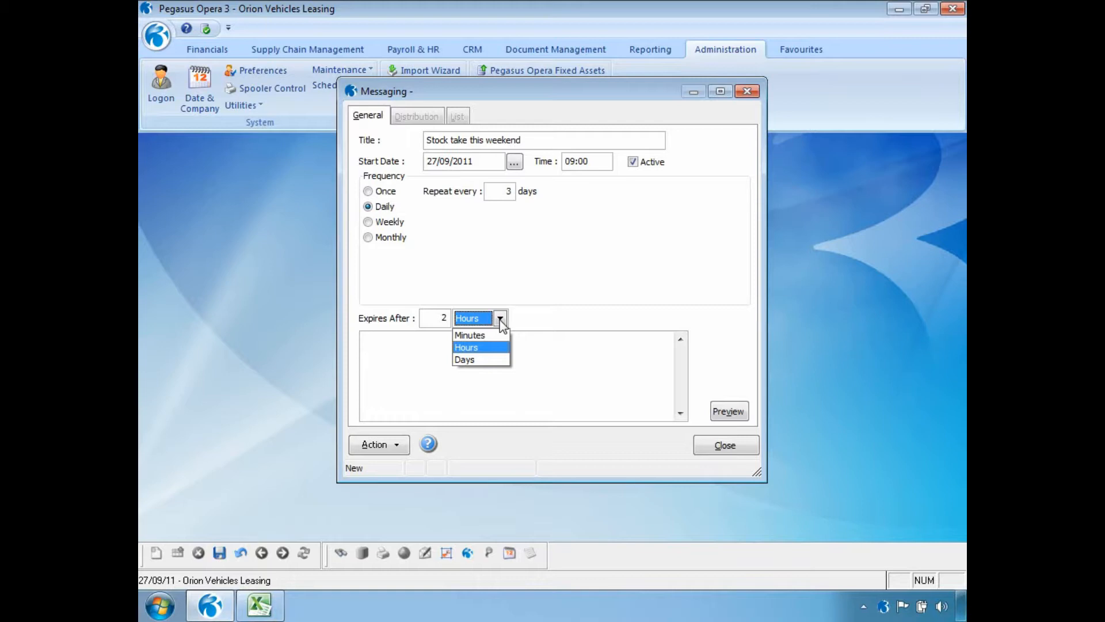
Step: Keep expiry in hours, enter 'Stock take this weekend / Please do not come into the office / Because it will be closed', and save
{"action": "left_click", "coordinate": [501, 321]}
{"action": "left_click", "coordinate": [436, 361]}
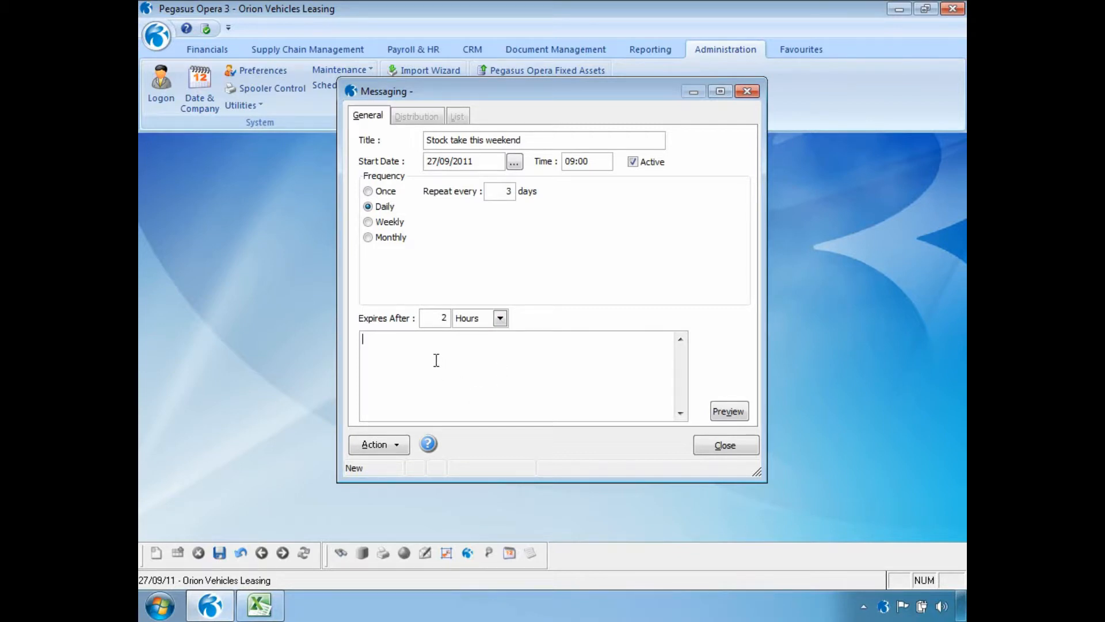
{"action": "type", "text": "Stock take this weekend"}
{"action": "key", "text": "Return"}
{"action": "type", "text": "Please do not come into the office"}
{"action": "key", "text": "Return"}
{"action": "type", "text": "Because it will be closed"}
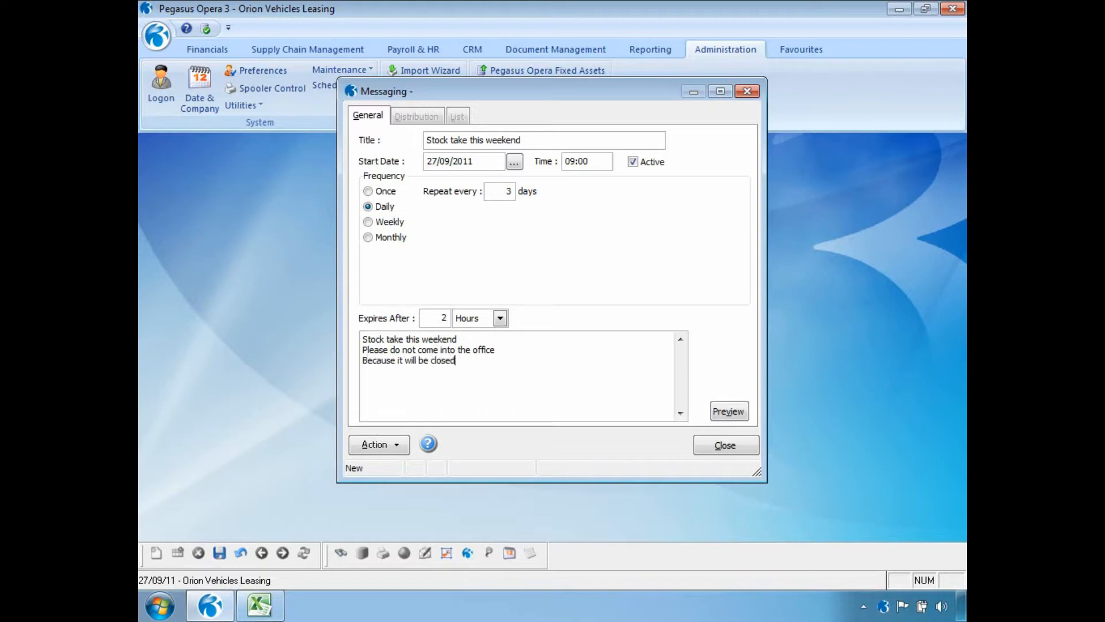
{"action": "left_click", "coordinate": [220, 552]}
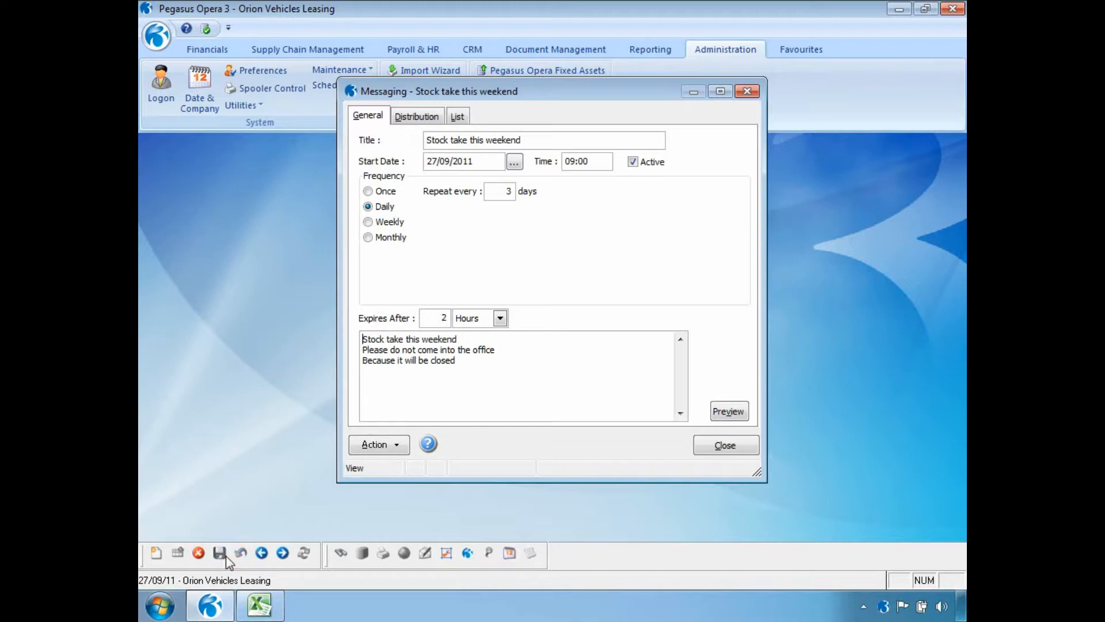
Step: Address the message to all users, all user groups and all companies on the Distribution tab
{"action": "left_click", "coordinate": [425, 117]}
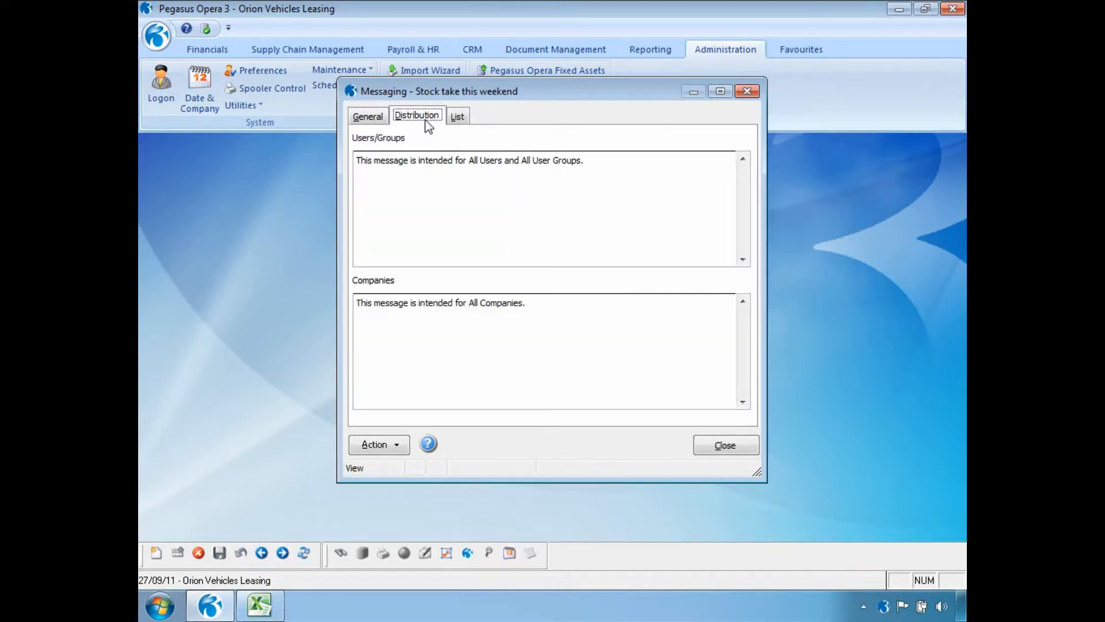
{"action": "left_click", "coordinate": [396, 447]}
{"action": "left_click", "coordinate": [414, 455]}
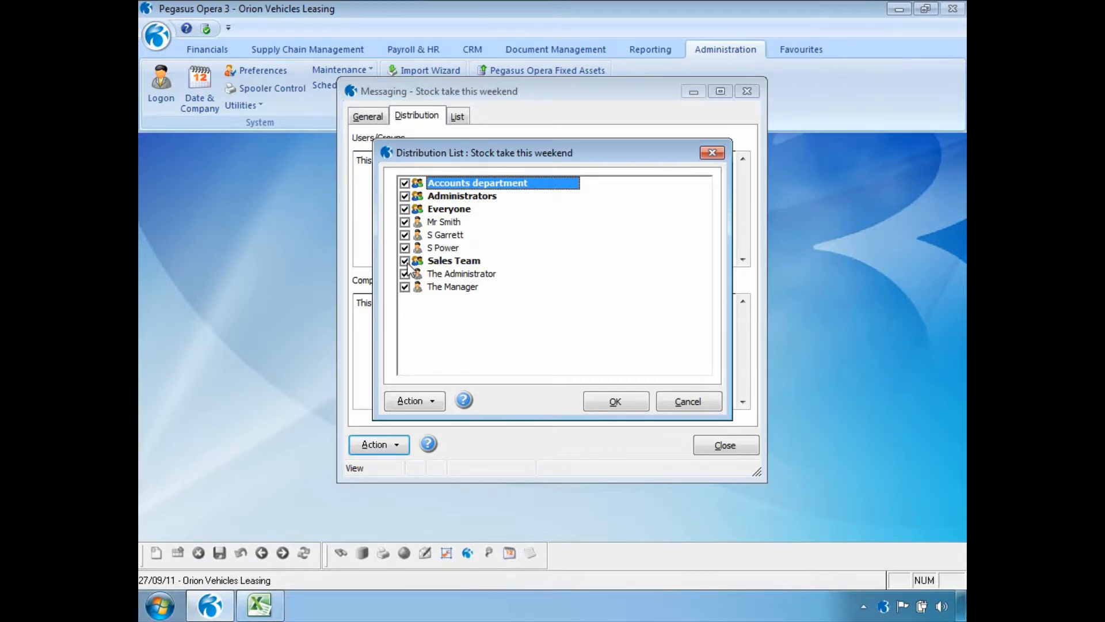
{"action": "left_click", "coordinate": [627, 396]}
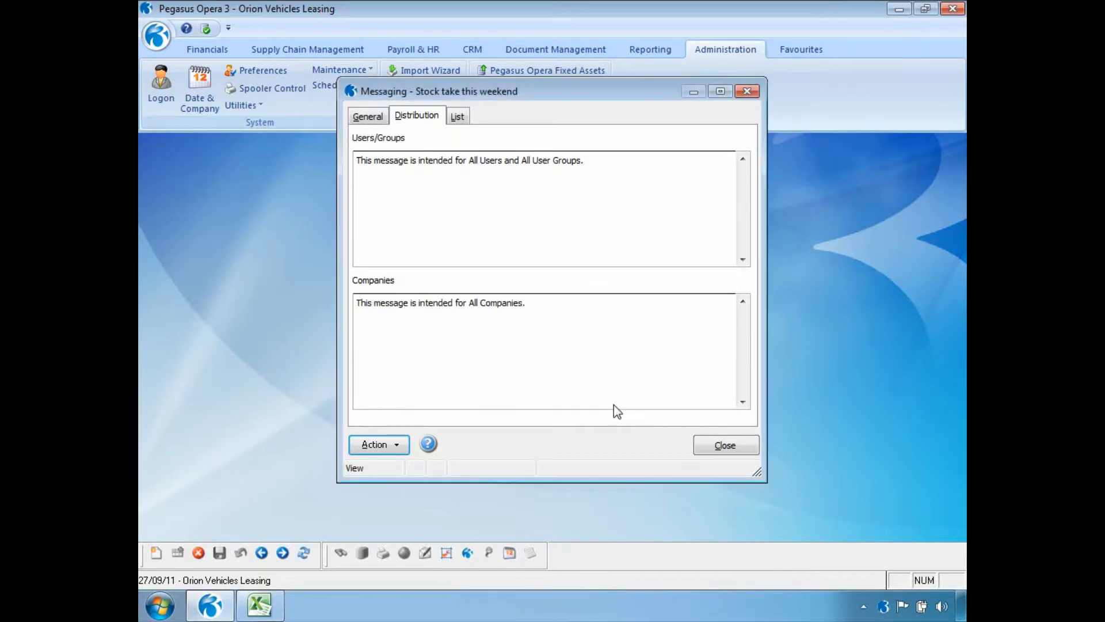
{"action": "left_click", "coordinate": [394, 445]}
{"action": "left_click", "coordinate": [409, 471]}
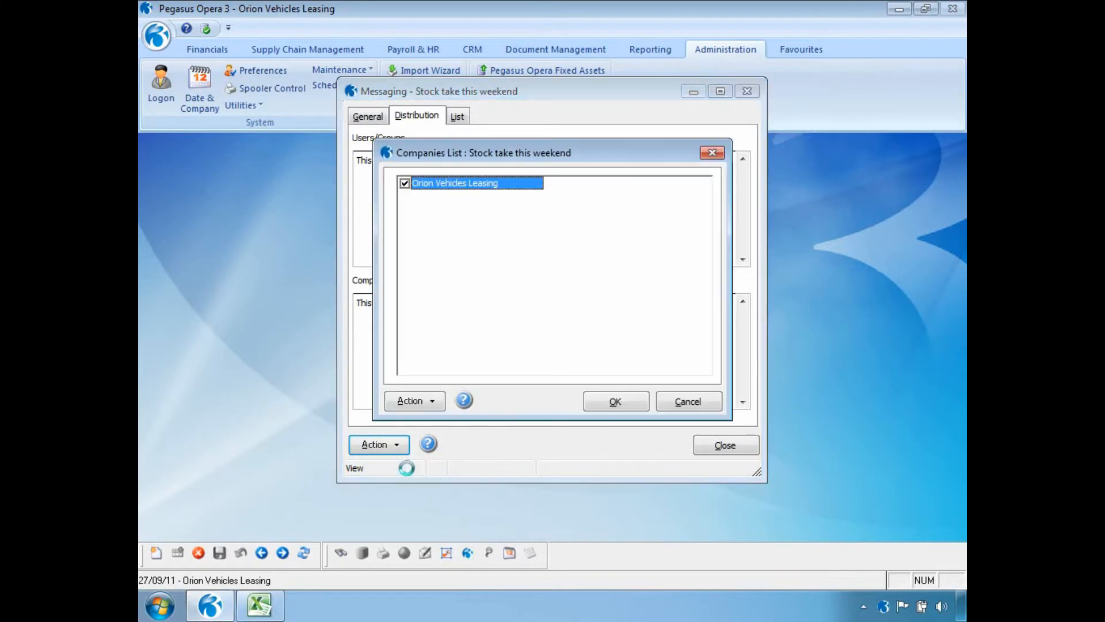
{"action": "left_click", "coordinate": [645, 402]}
Step: View the message's dates on the calendar, then return to its General details
{"action": "left_click", "coordinate": [407, 447]}
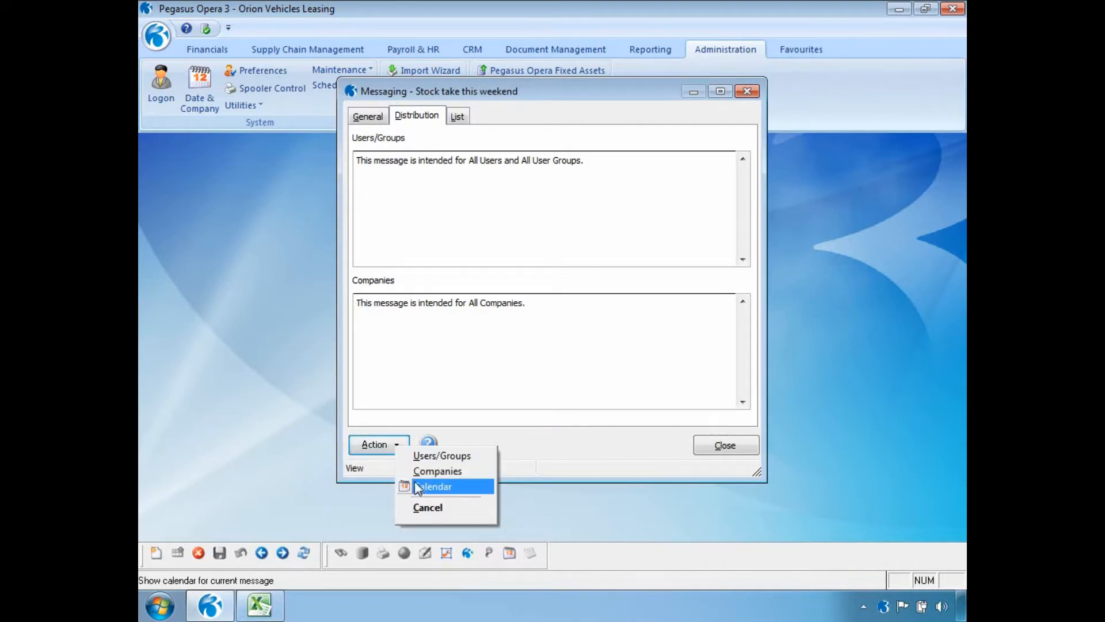
{"action": "left_click", "coordinate": [408, 487]}
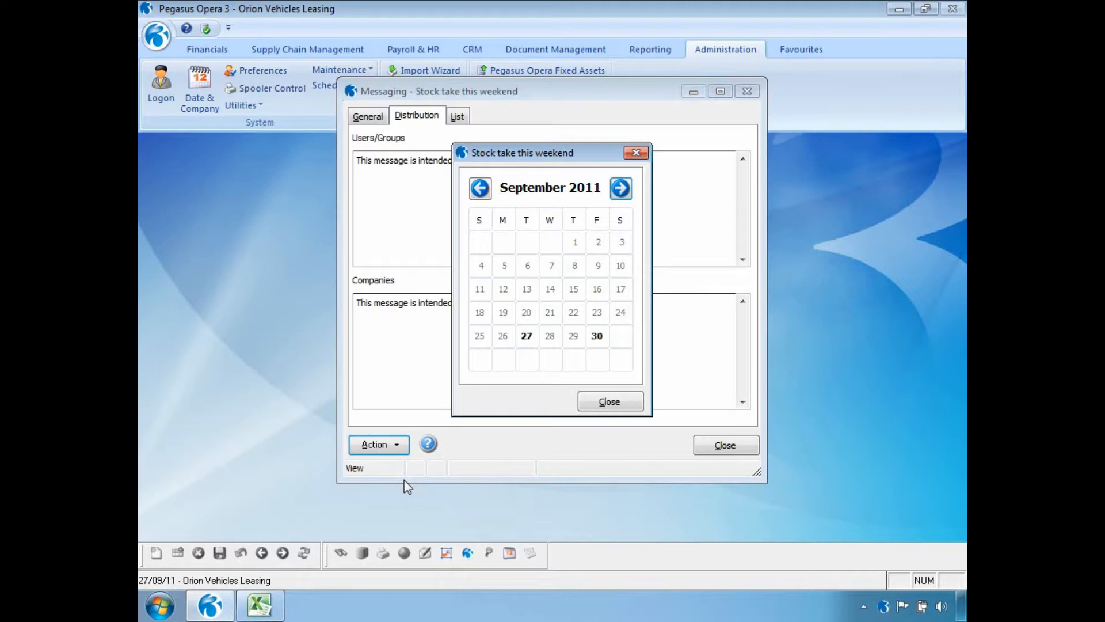
{"action": "left_click", "coordinate": [591, 403]}
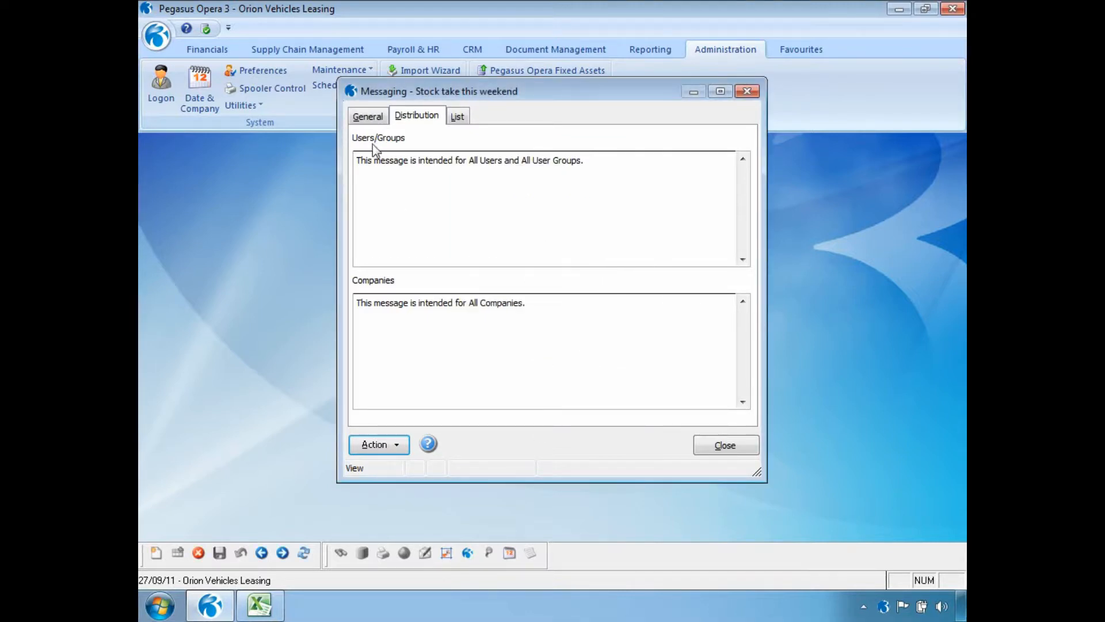
{"action": "left_click", "coordinate": [368, 117]}
Step: Preview the Stock take this weekend notification and its full text, then dismiss the pop-up
{"action": "left_click", "coordinate": [730, 415]}
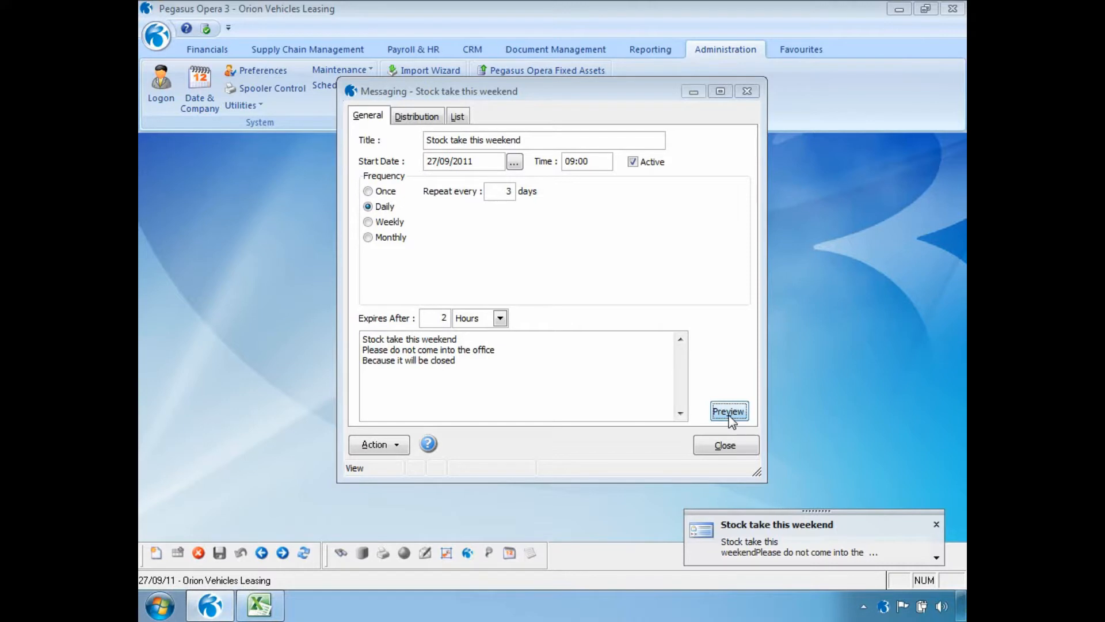
{"action": "left_click", "coordinate": [936, 558]}
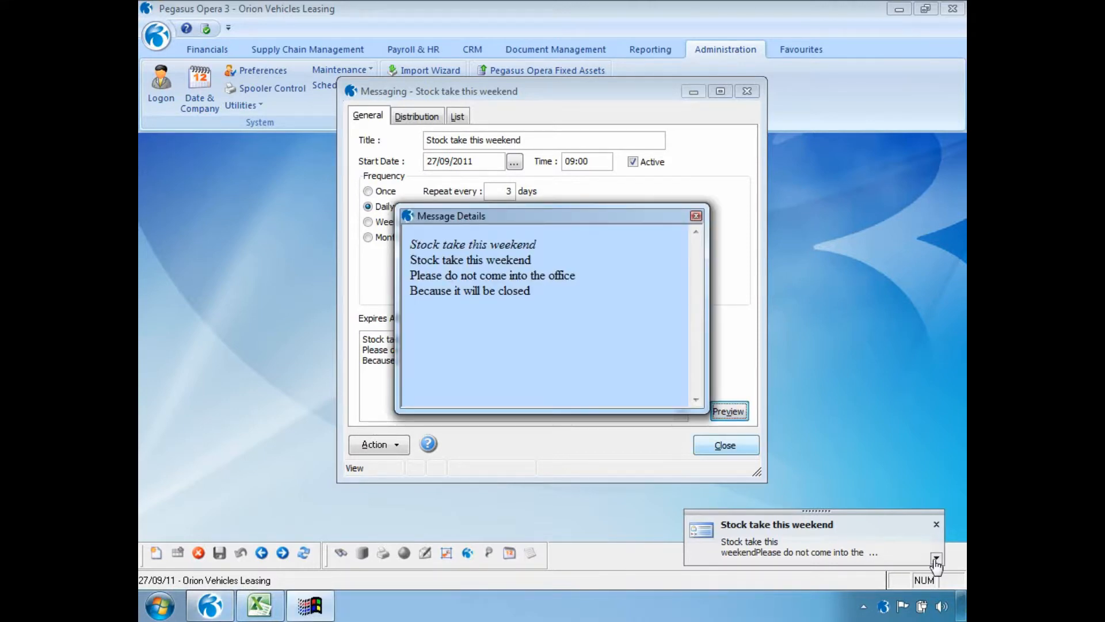
{"action": "left_click", "coordinate": [696, 216]}
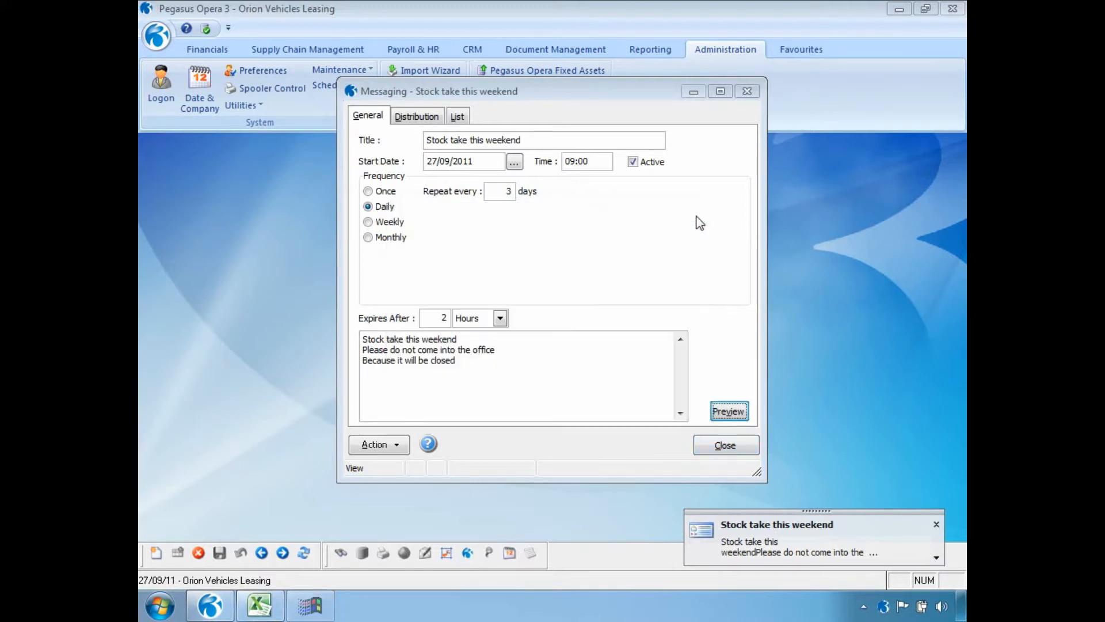
{"action": "left_click", "coordinate": [259, 604]}
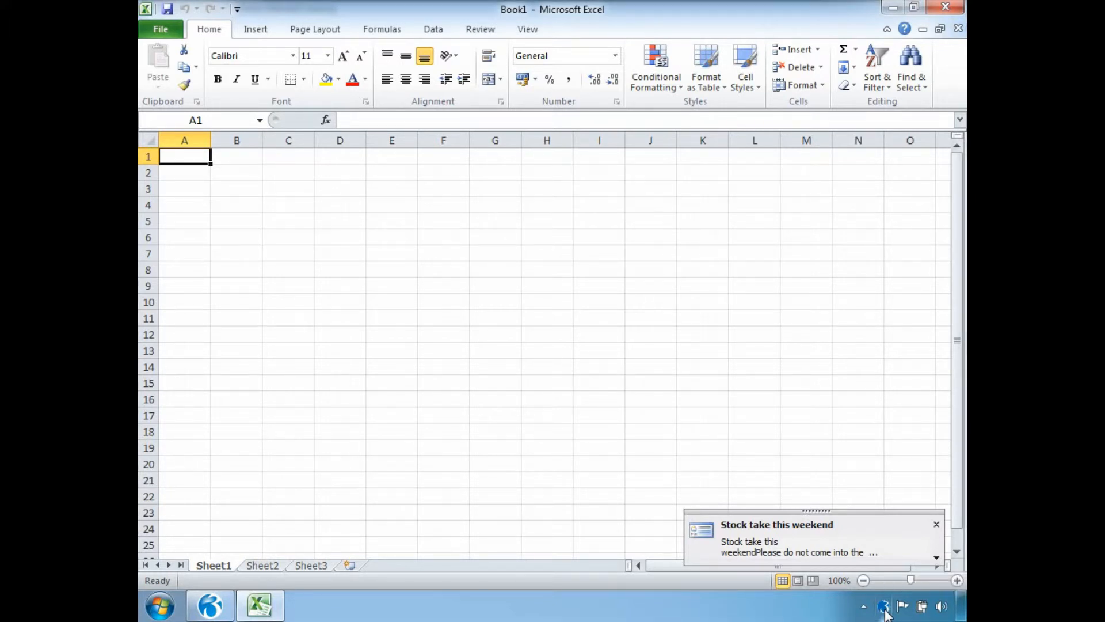
{"action": "left_click", "coordinate": [207, 610]}
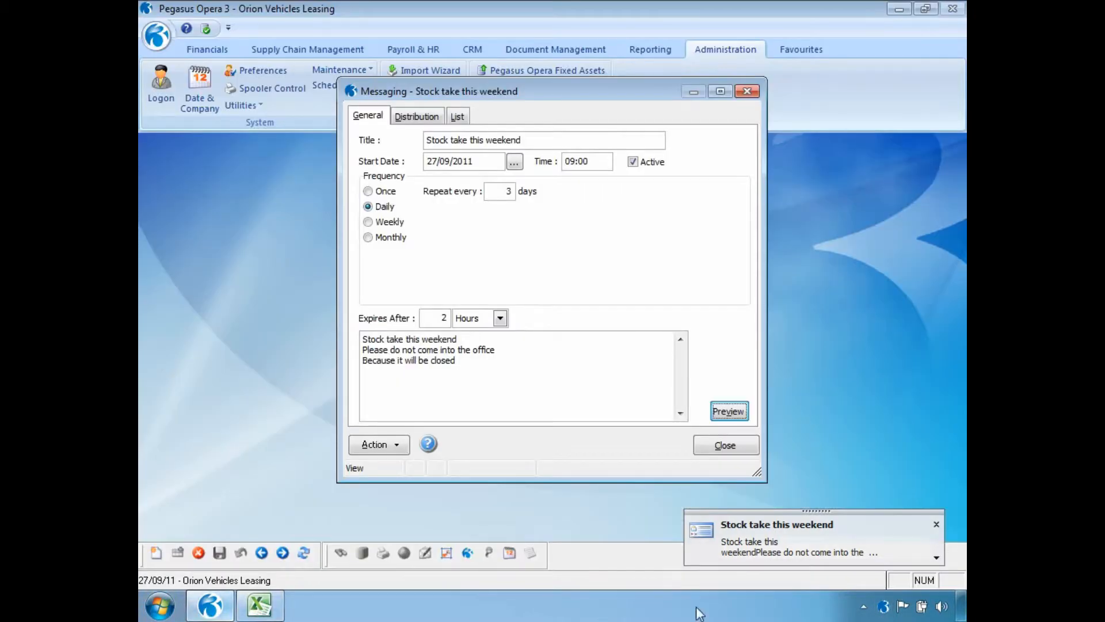
{"action": "left_click", "coordinate": [936, 524]}
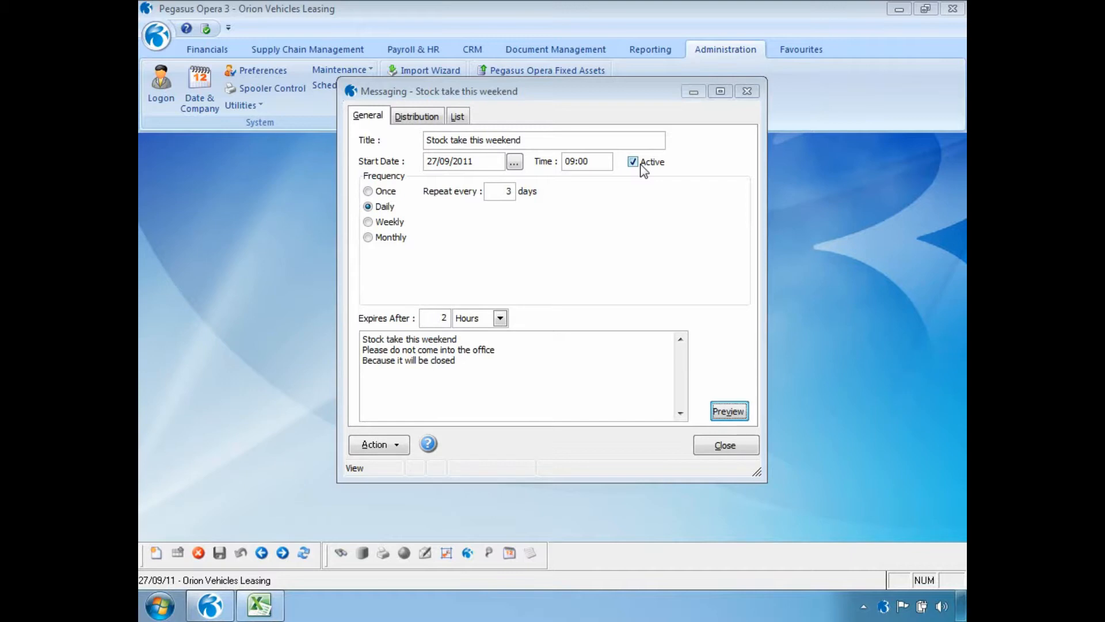
Step: Mark the Stock take this weekend message Active, save it and close the record
{"action": "left_click", "coordinate": [634, 163]}
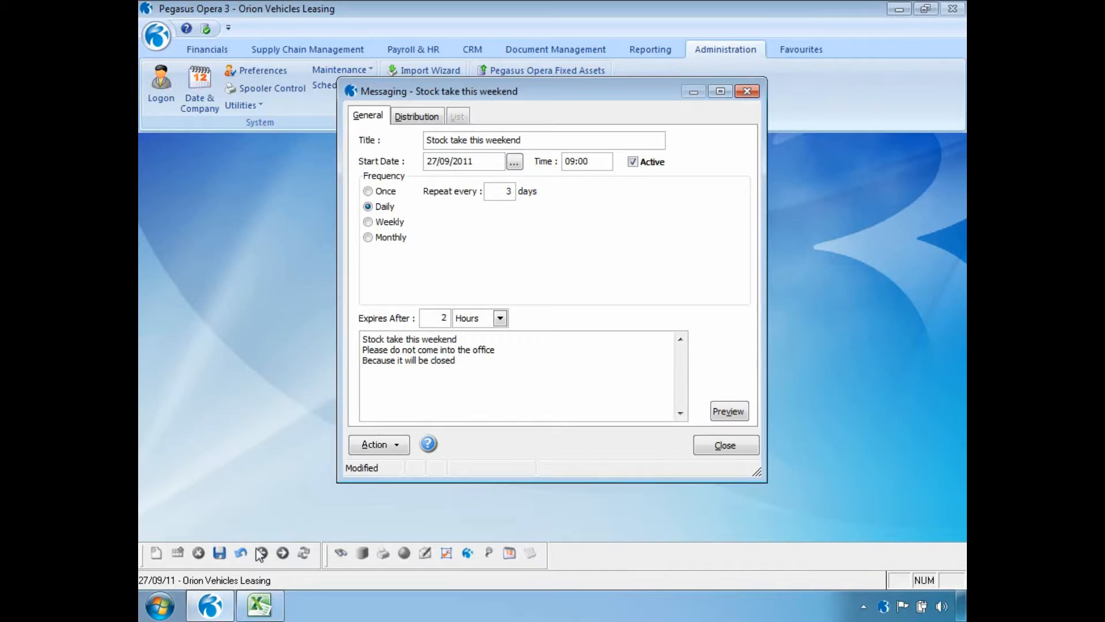
{"action": "left_click", "coordinate": [219, 553]}
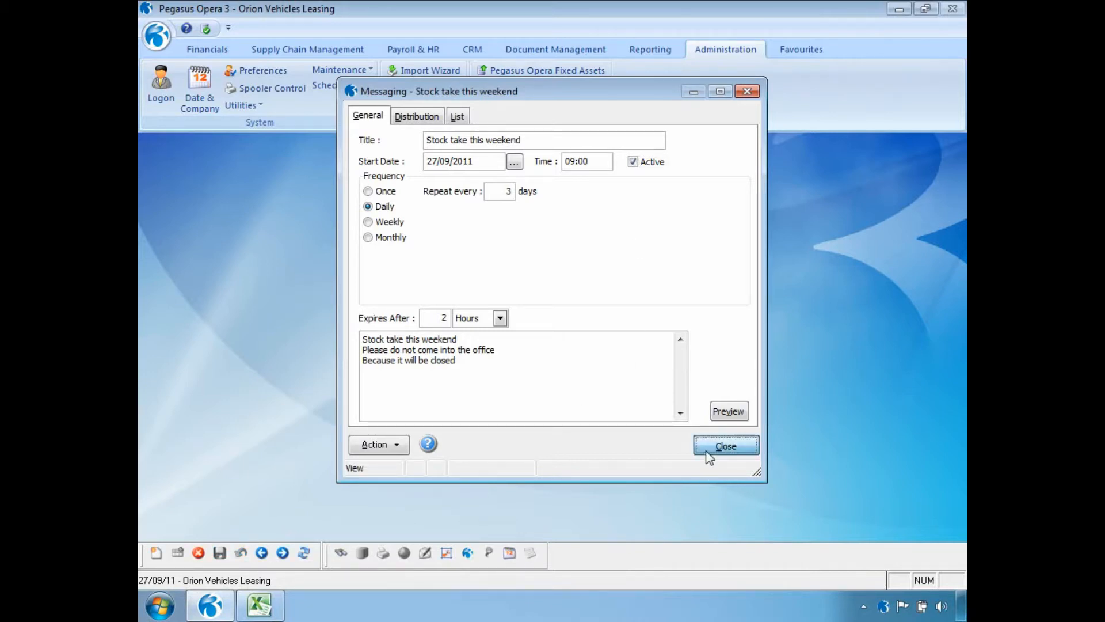
{"action": "left_click", "coordinate": [707, 449]}
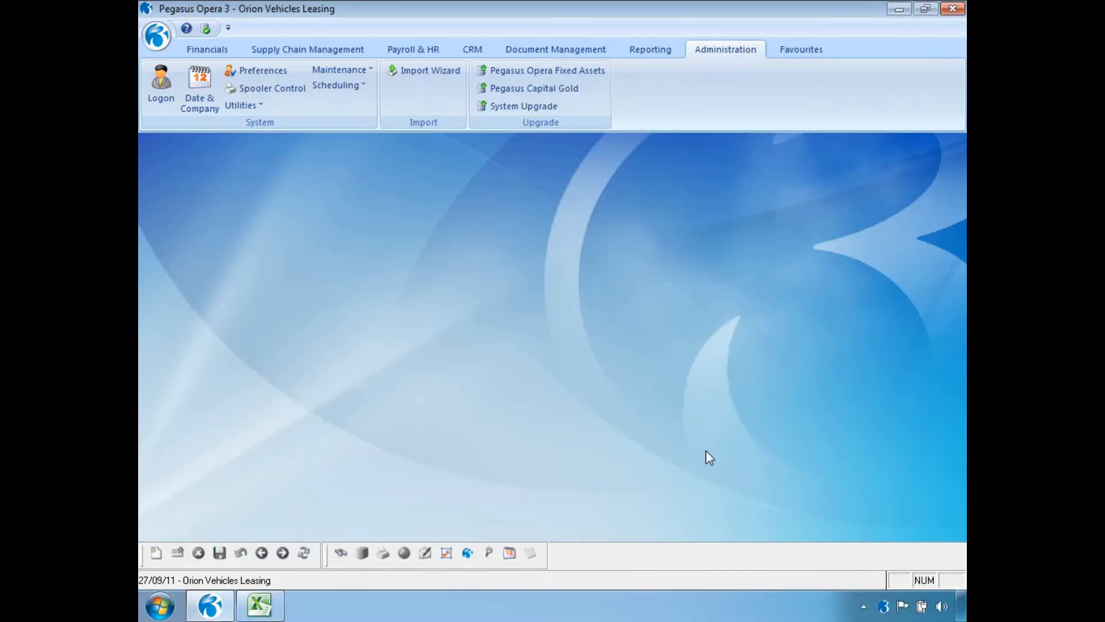
Step: Start a new Shutdown record titled 'Shut Down - Daily Backup' and select its 11:40 time
{"action": "left_click", "coordinate": [360, 86]}
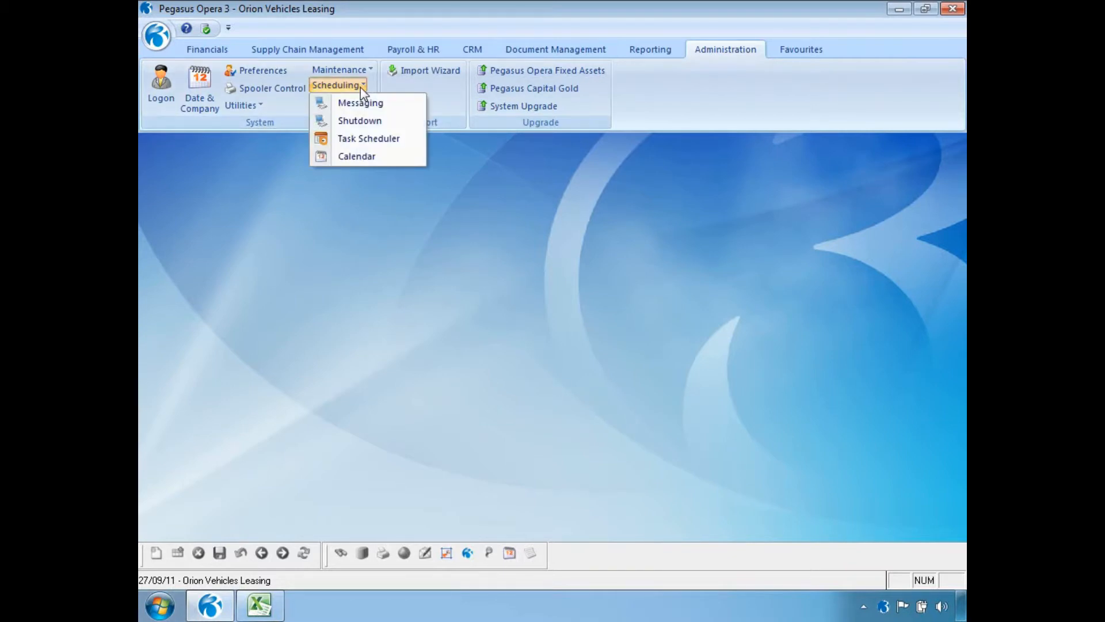
{"action": "left_click", "coordinate": [361, 121]}
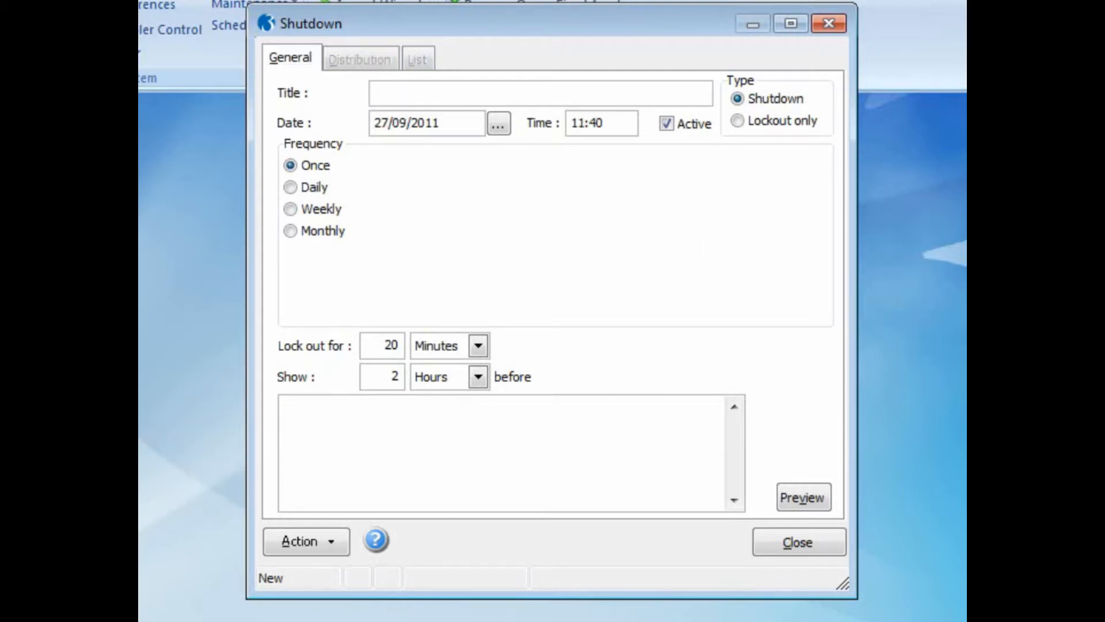
{"action": "type", "text": "Shut Down - Daily Ba"}
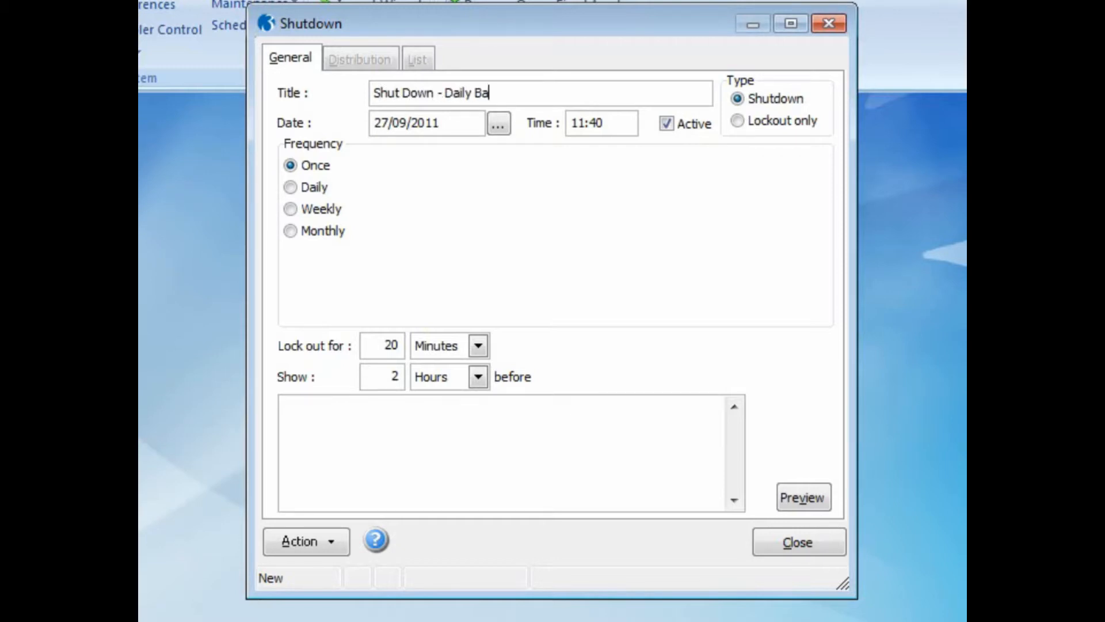
{"action": "type", "text": "ckup"}
{"action": "left_click_drag", "start_coordinate": [606, 123], "coordinate": [555, 121]}
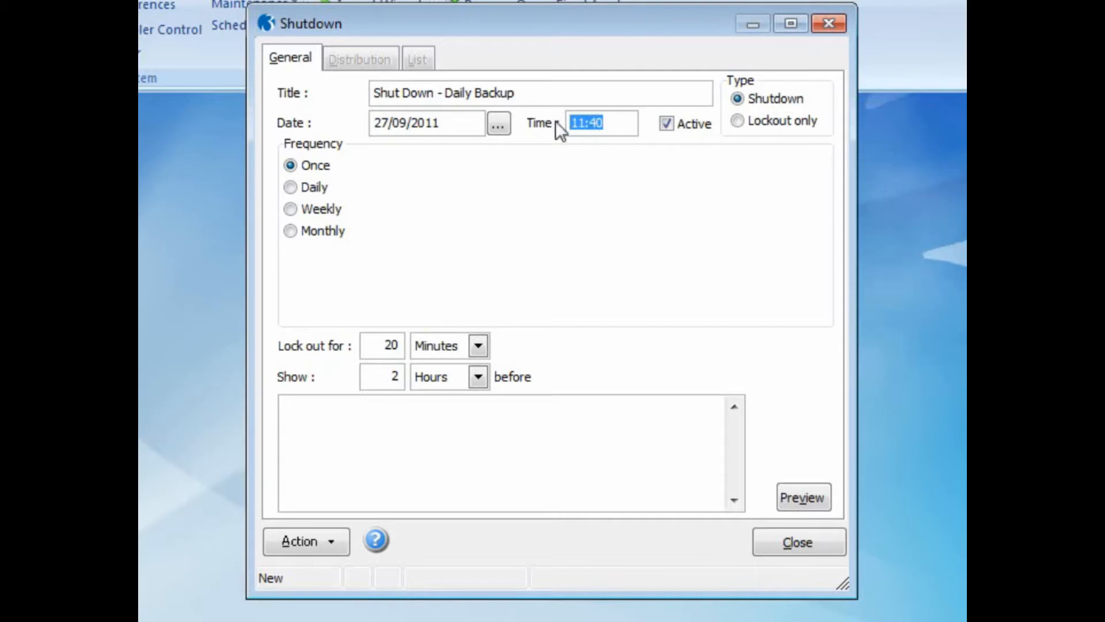
Step: Set the shutdown time to 13:00 with a lockout of 1 Hours
{"action": "type", "text": "13:00"}
{"action": "left_click", "coordinate": [478, 345]}
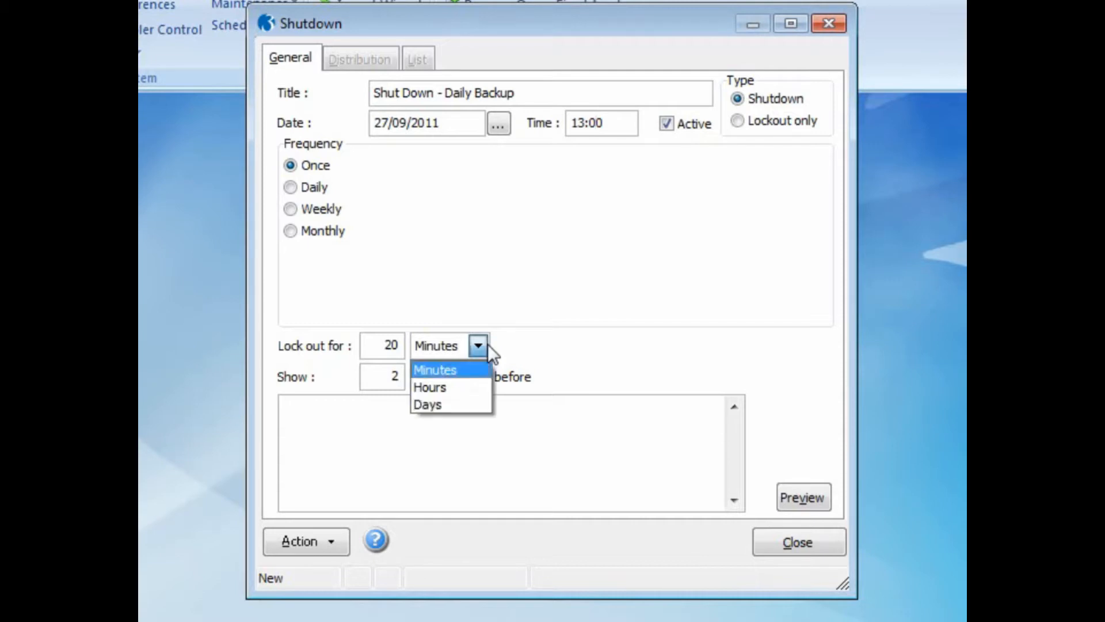
{"action": "left_click", "coordinate": [475, 385]}
{"action": "left_click_drag", "start_coordinate": [376, 344], "coordinate": [406, 342]}
{"action": "type", "text": "1"}
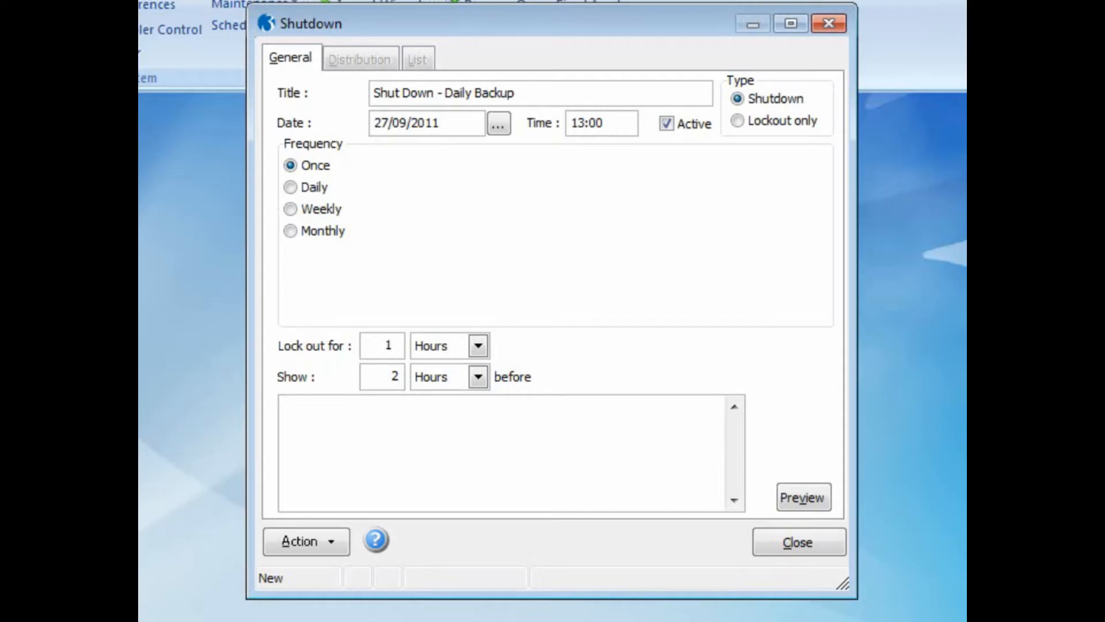
Step: Write the three-line warning: 'Backup 1:00pm', 'Please log out before', 'Otherwise the system will log you out'
{"action": "left_click", "coordinate": [378, 403]}
{"action": "type", "text": "Backup 1:00pm"}
{"action": "key", "text": "Return"}
{"action": "type", "text": "Plea"}
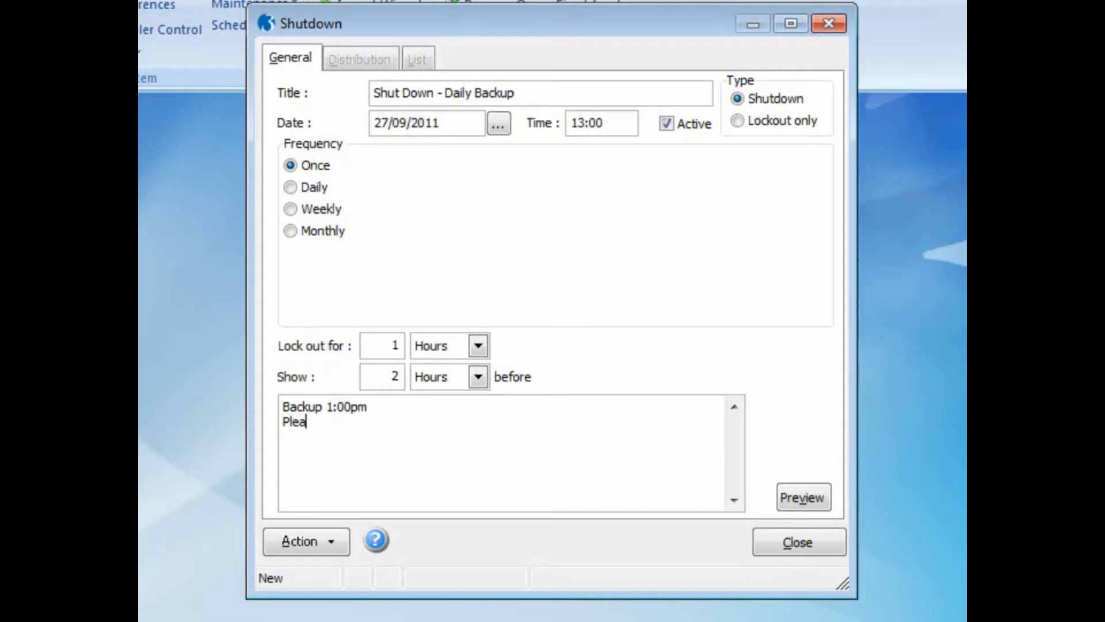
{"action": "type", "text": "se log out before"}
{"action": "key", "text": "Return"}
{"action": "type", "text": "Otherwise the"}
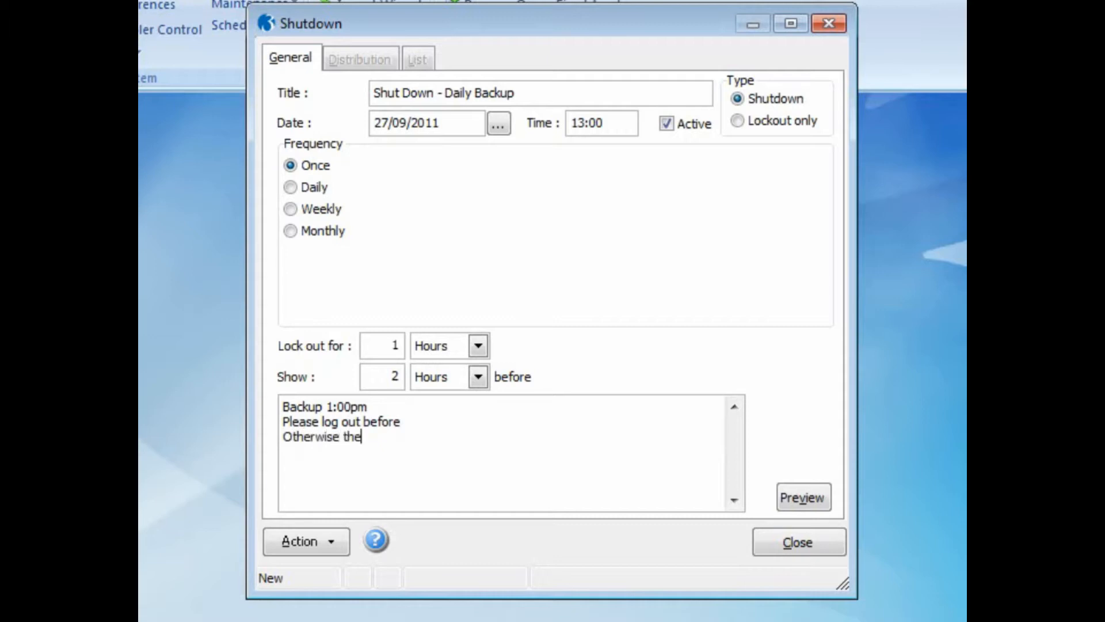
{"action": "type", "text": " system will log you out"}
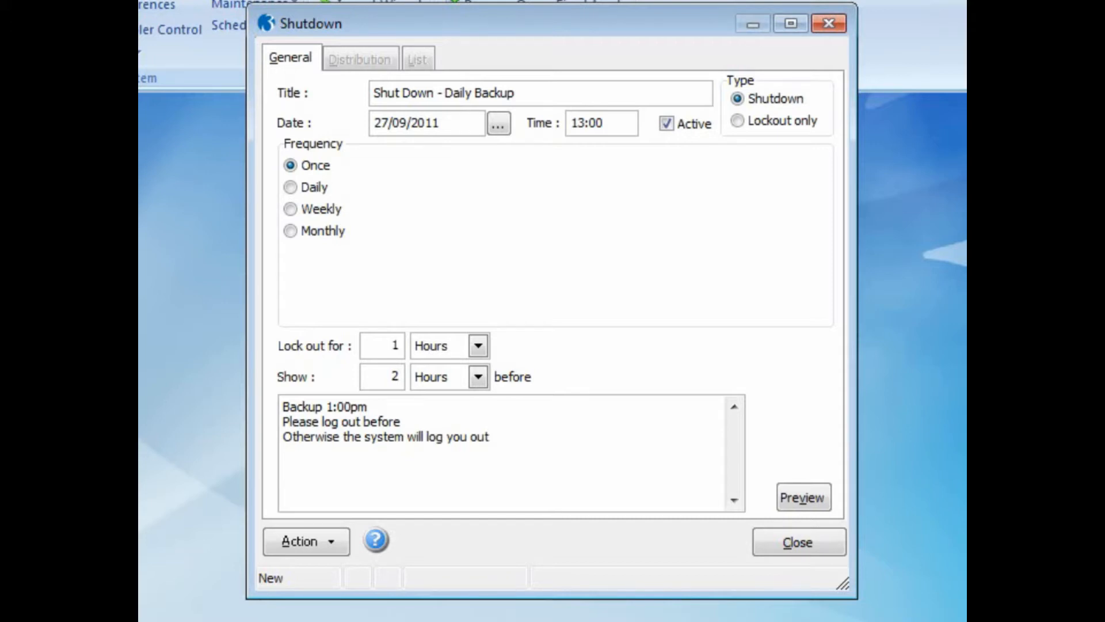
Step: Show the notice 1 Hours before the shutdown and save the record
{"action": "left_click_drag", "start_coordinate": [369, 377], "coordinate": [406, 378]}
{"action": "type", "text": "1"}
{"action": "left_click", "coordinate": [478, 376]}
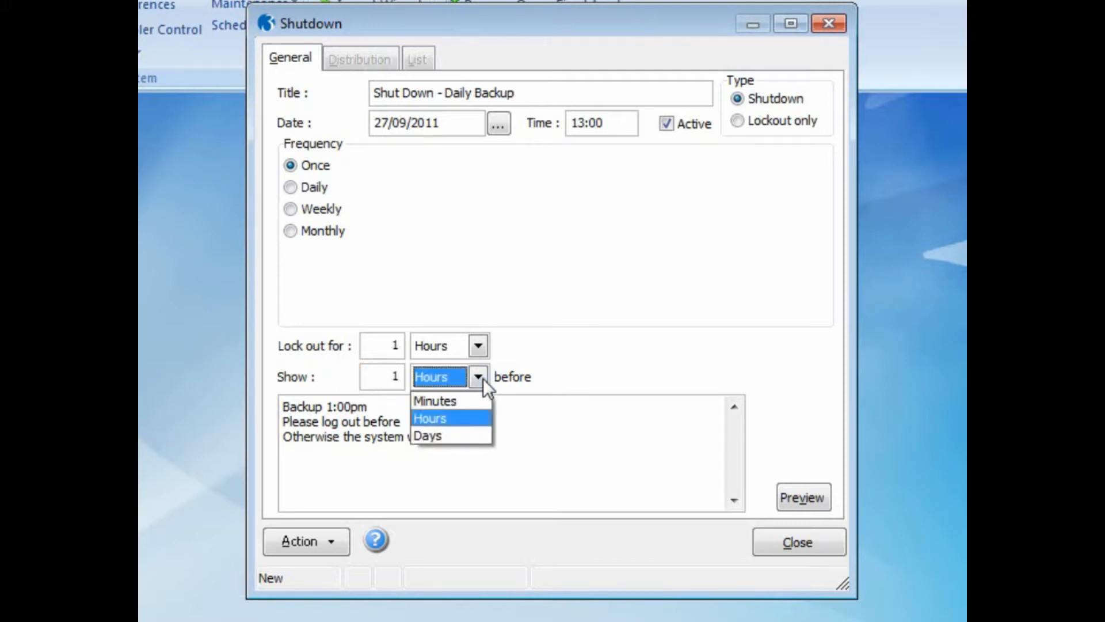
{"action": "left_click", "coordinate": [478, 415]}
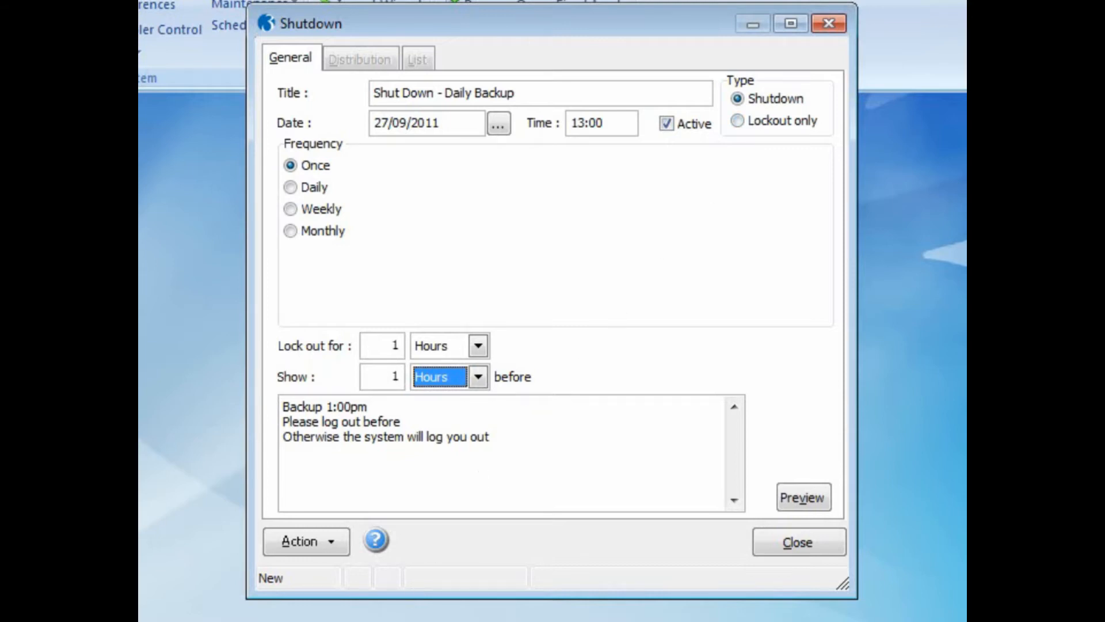
{"action": "key", "text": "ctrl+s"}
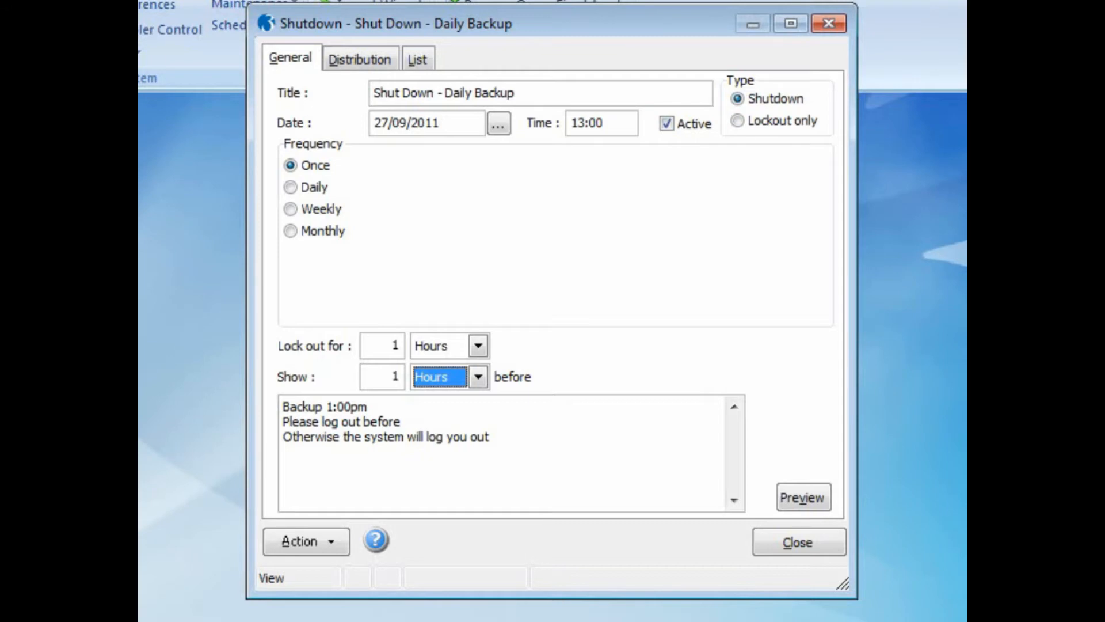
Step: Review the users and groups receiving the shutdown notice on the Distribution tab
{"action": "left_click", "coordinate": [370, 61]}
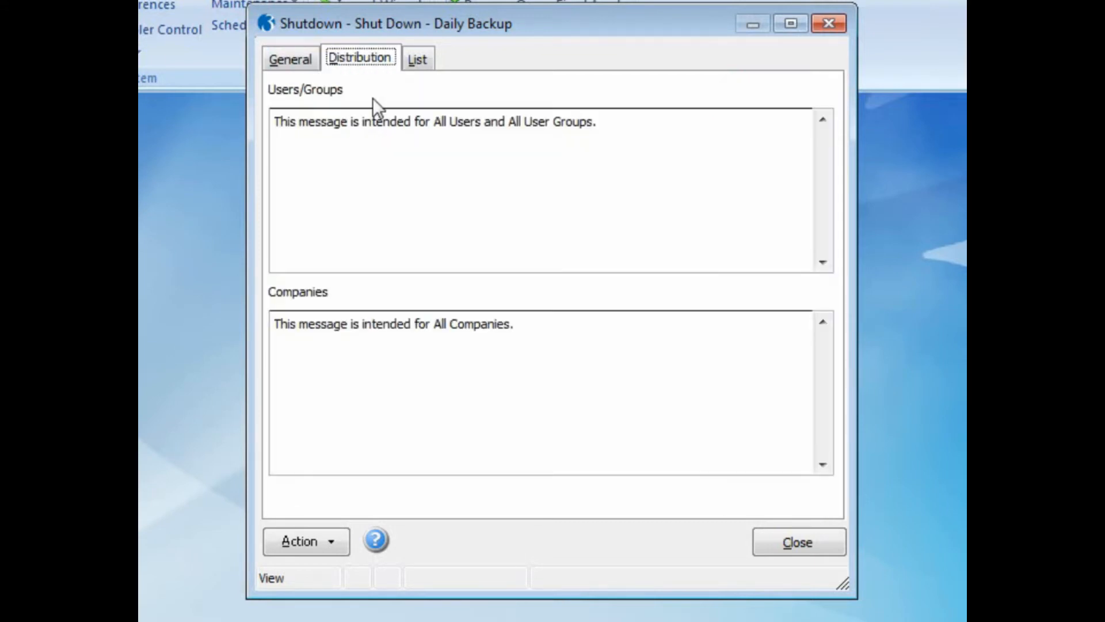
{"action": "left_click", "coordinate": [333, 548]}
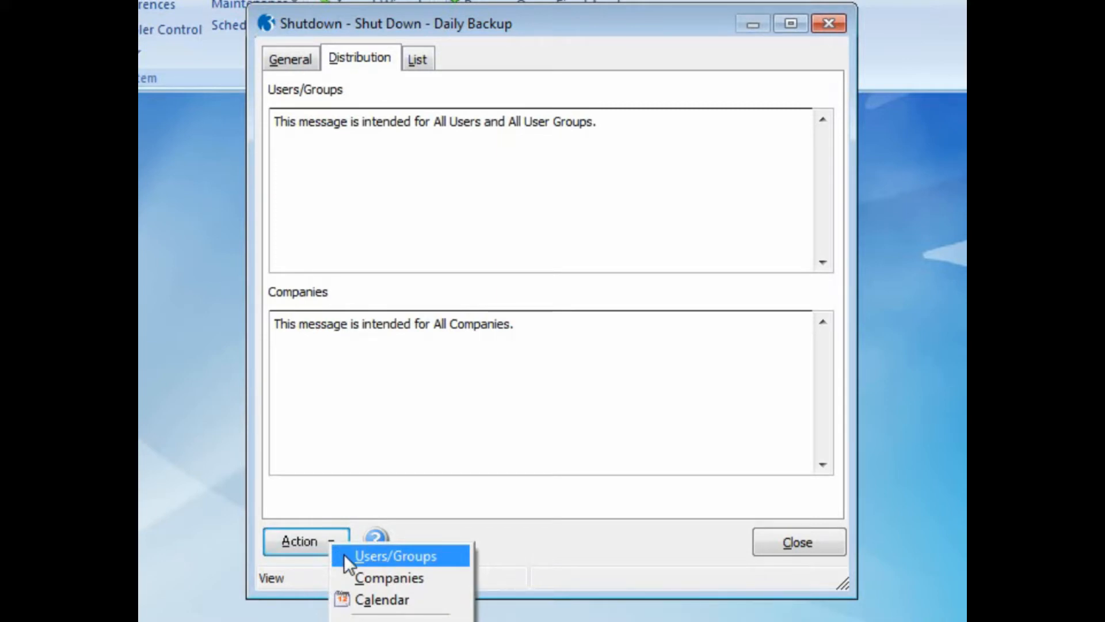
{"action": "left_click", "coordinate": [344, 554]}
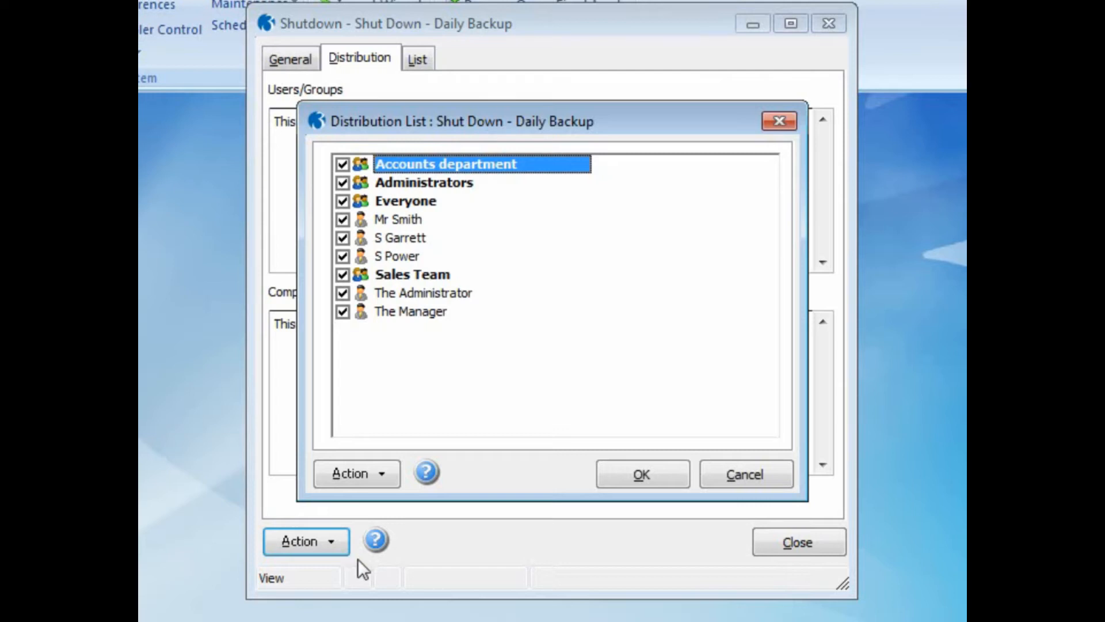
{"action": "left_click", "coordinate": [627, 477]}
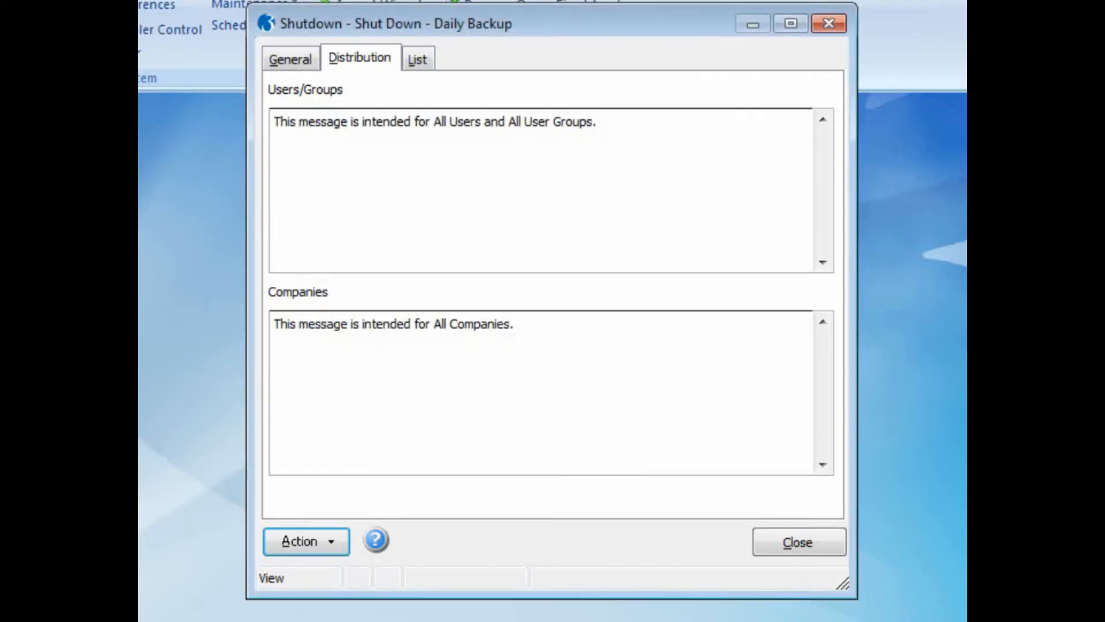
Step: Show the shutdown on the scheduling calendar, return to General details, and close the record
{"action": "left_click", "coordinate": [338, 551]}
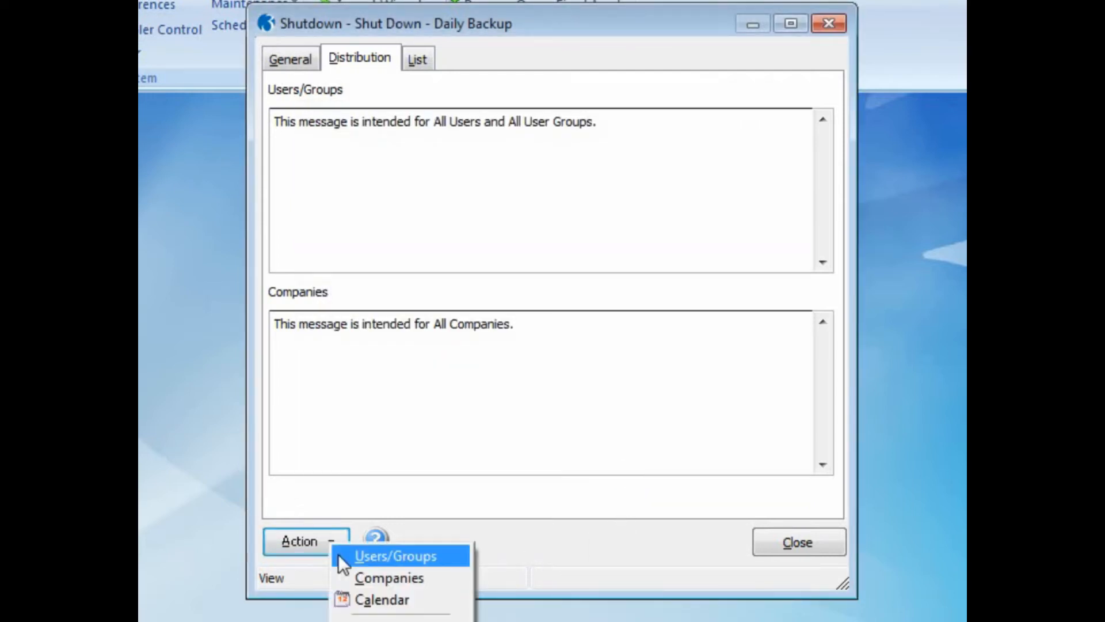
{"action": "left_click", "coordinate": [350, 592]}
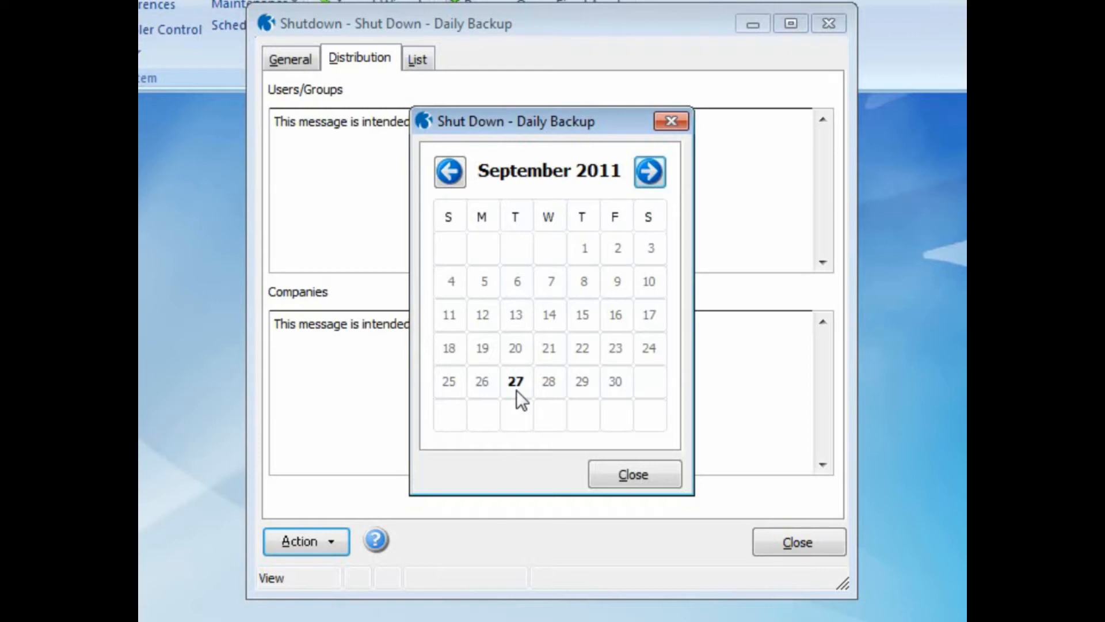
{"action": "left_click", "coordinate": [599, 466]}
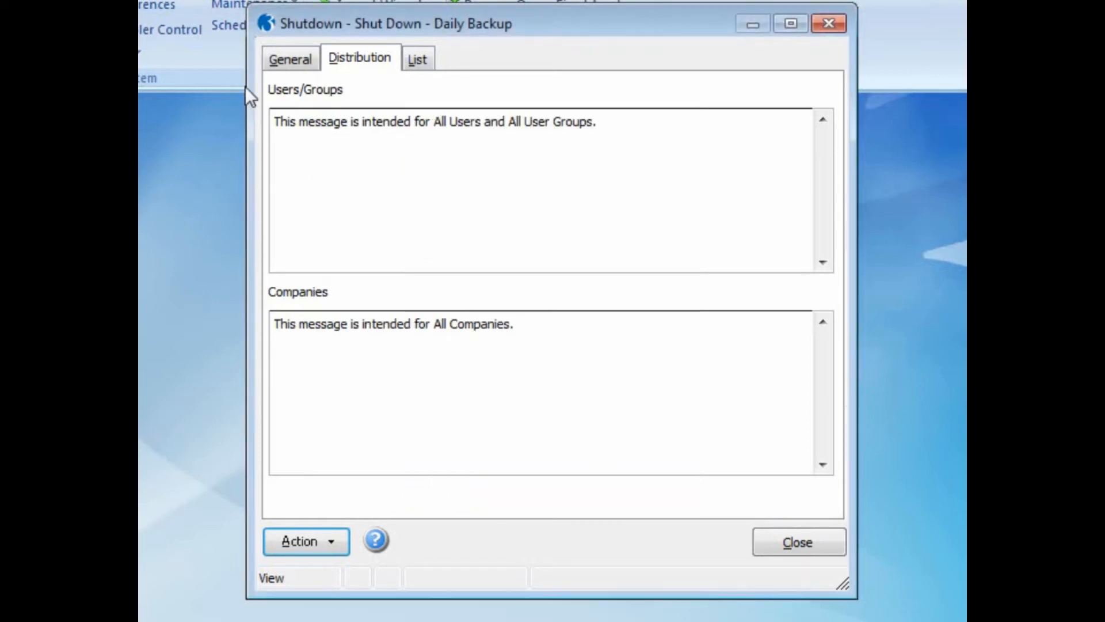
{"action": "left_click", "coordinate": [270, 59]}
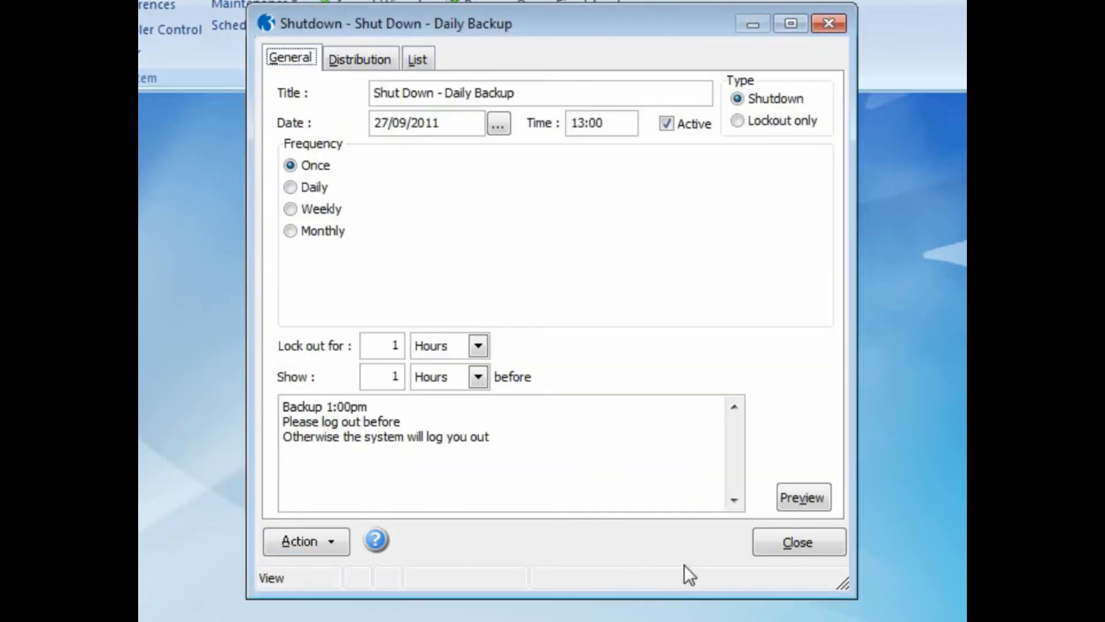
{"action": "left_click", "coordinate": [790, 547]}
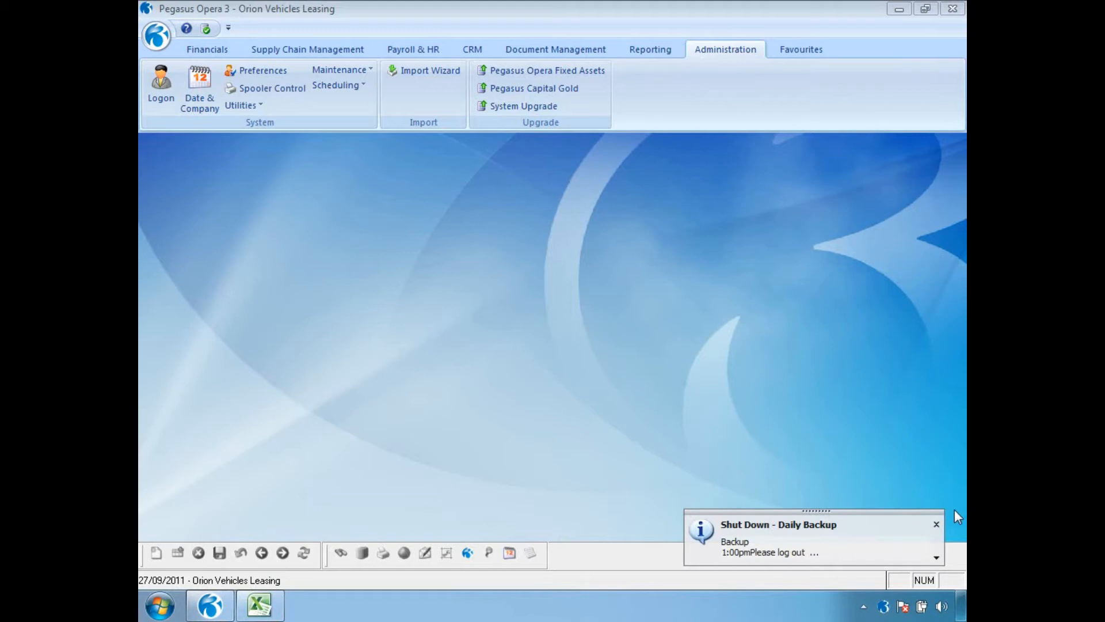
Step: Read the full Shut Down - Daily Backup notice in Message Details, then close it
{"action": "left_click", "coordinate": [937, 557]}
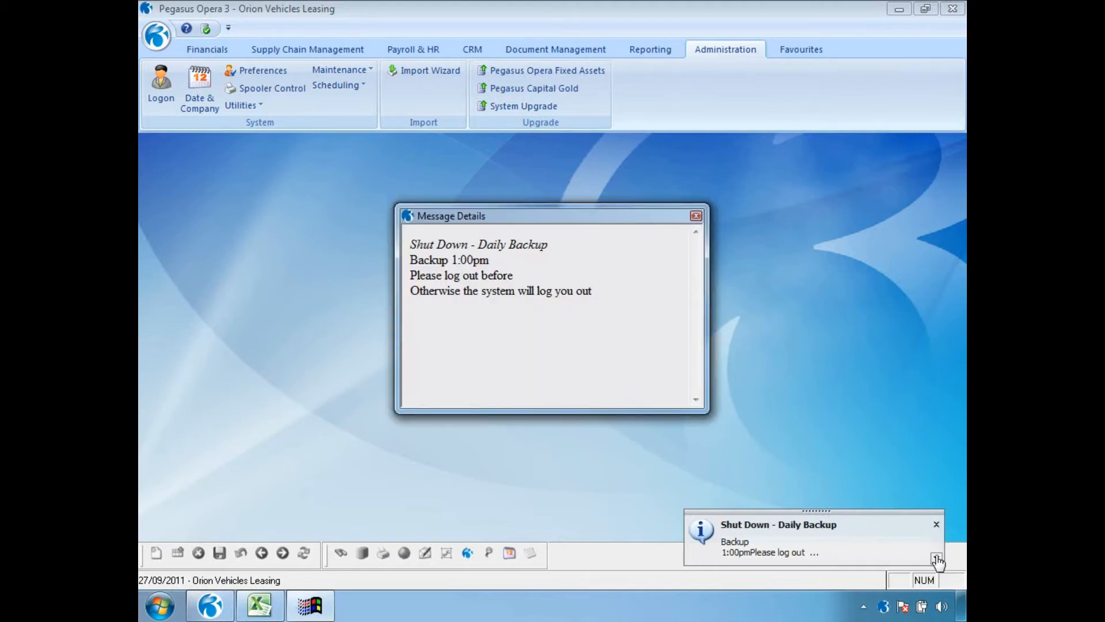
{"action": "left_click", "coordinate": [696, 216]}
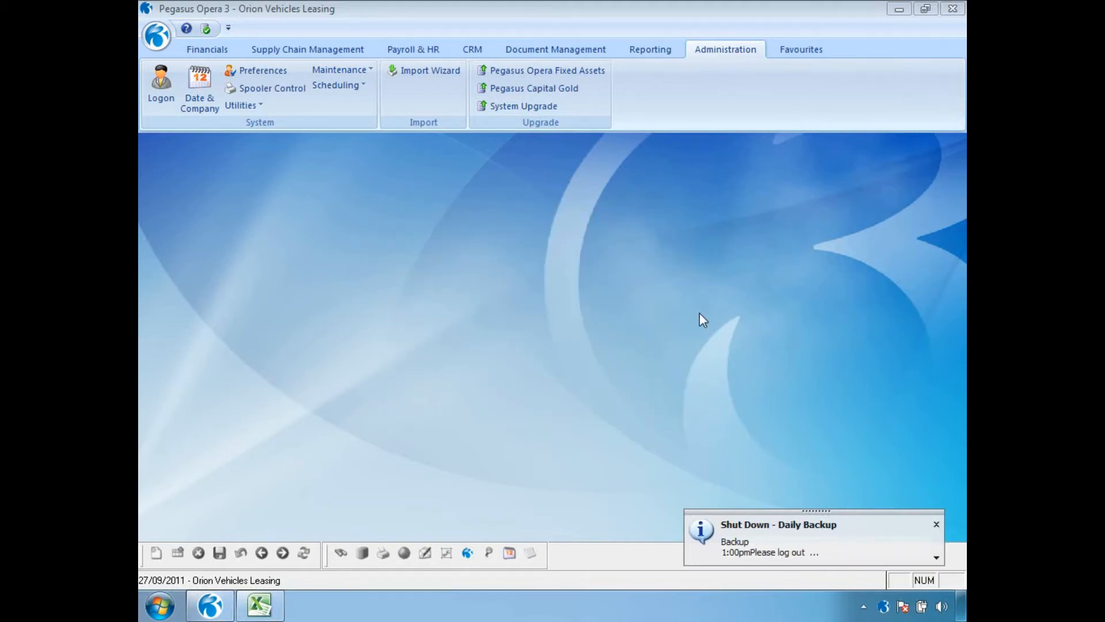
Step: Dismiss each escalating shutdown warning, reading its full text once, until Opera 3 closes
{"action": "left_click", "coordinate": [937, 524]}
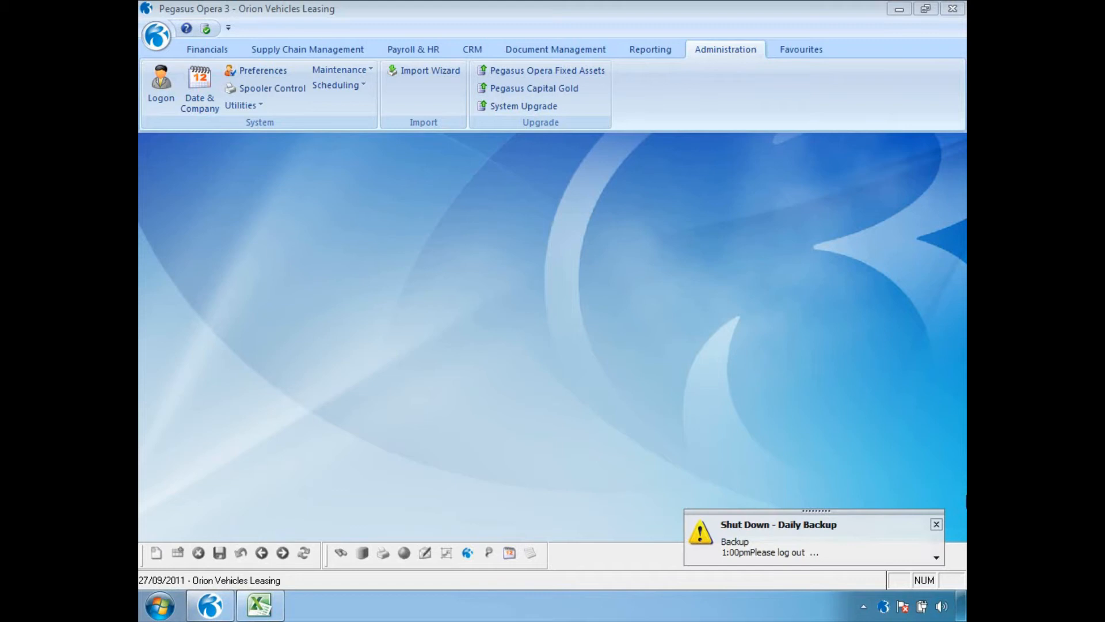
{"action": "left_click", "coordinate": [937, 558]}
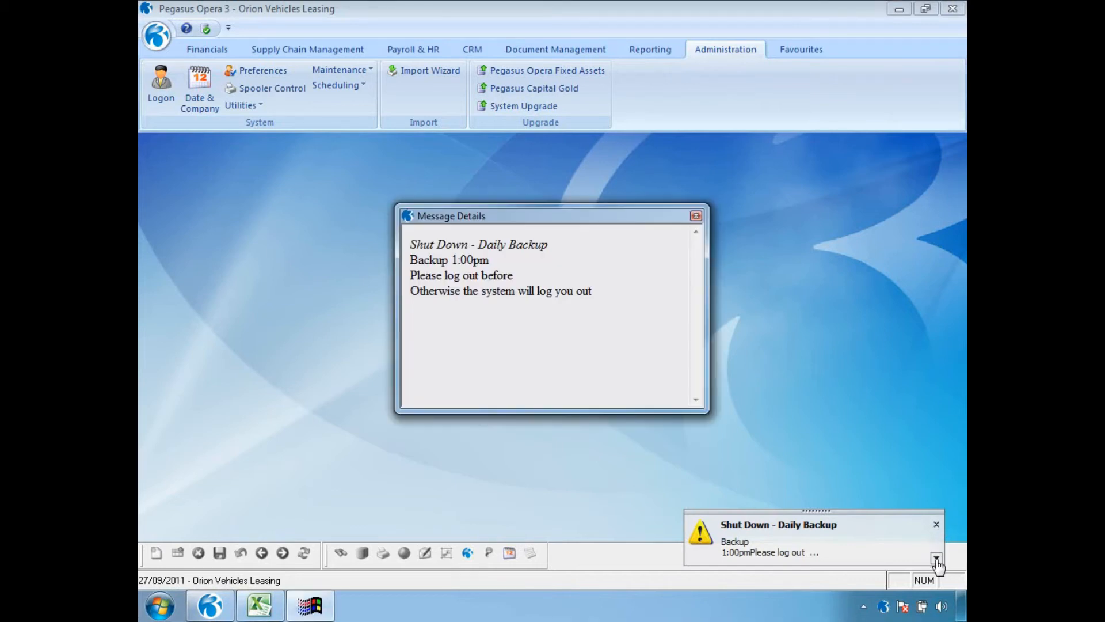
{"action": "left_click", "coordinate": [696, 216]}
{"action": "left_click", "coordinate": [936, 527]}
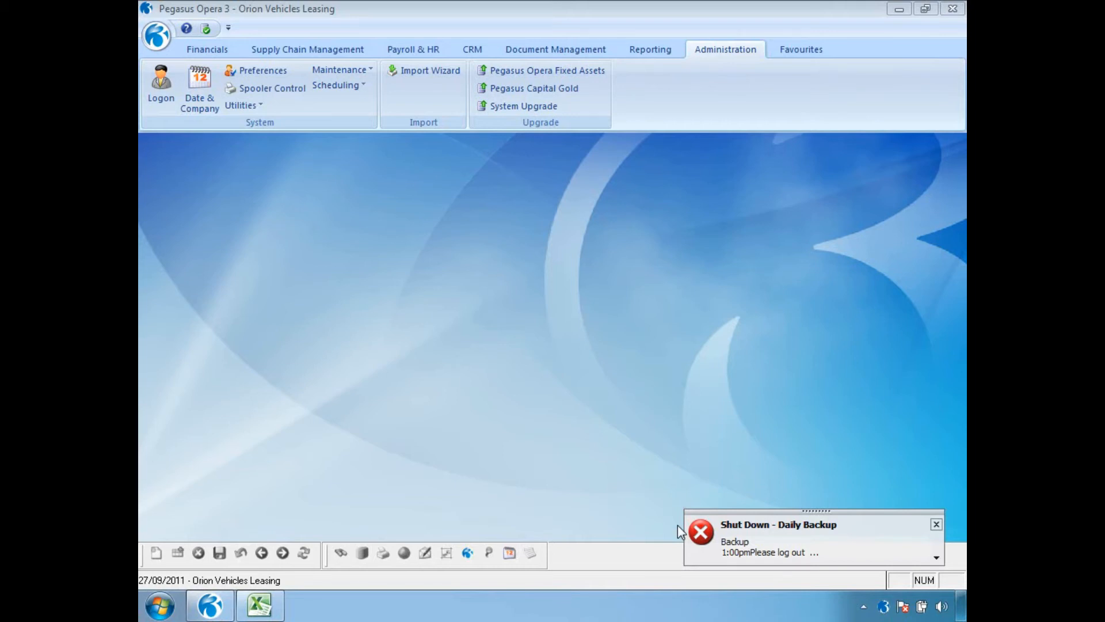
{"action": "left_click", "coordinate": [936, 523]}
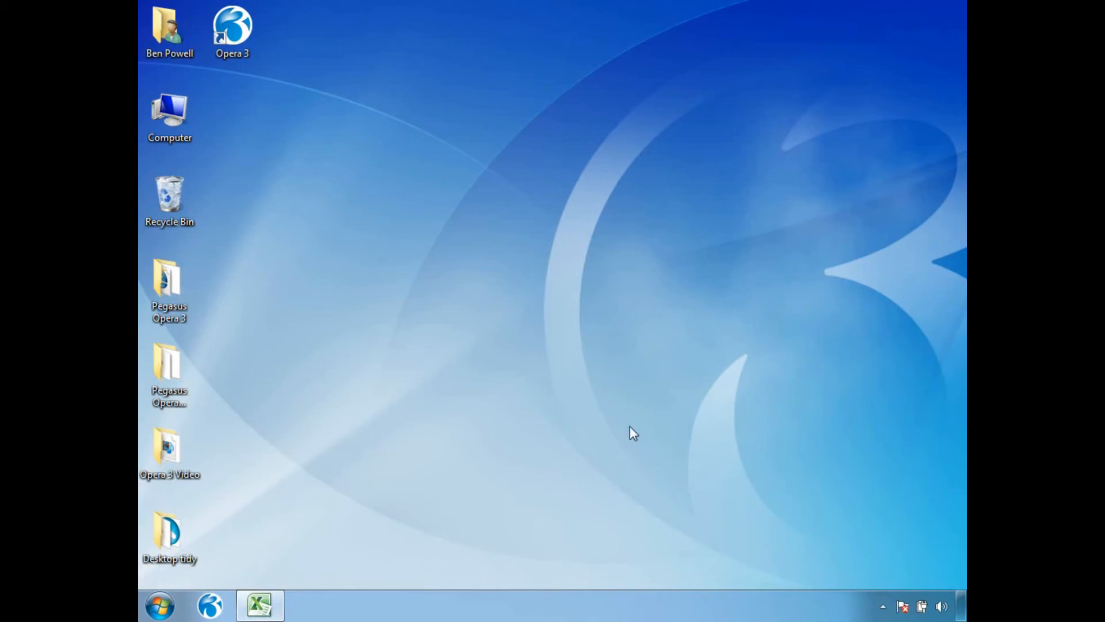
Step: Relaunch Opera 3, confirm the MANAGER logon is refused by the lockout, then log on as ADMIN
{"action": "left_click", "coordinate": [209, 605]}
{"action": "type", "text": "MANAGER"}
{"action": "key", "text": "Tab"}
{"action": "left_click", "coordinate": [568, 470]}
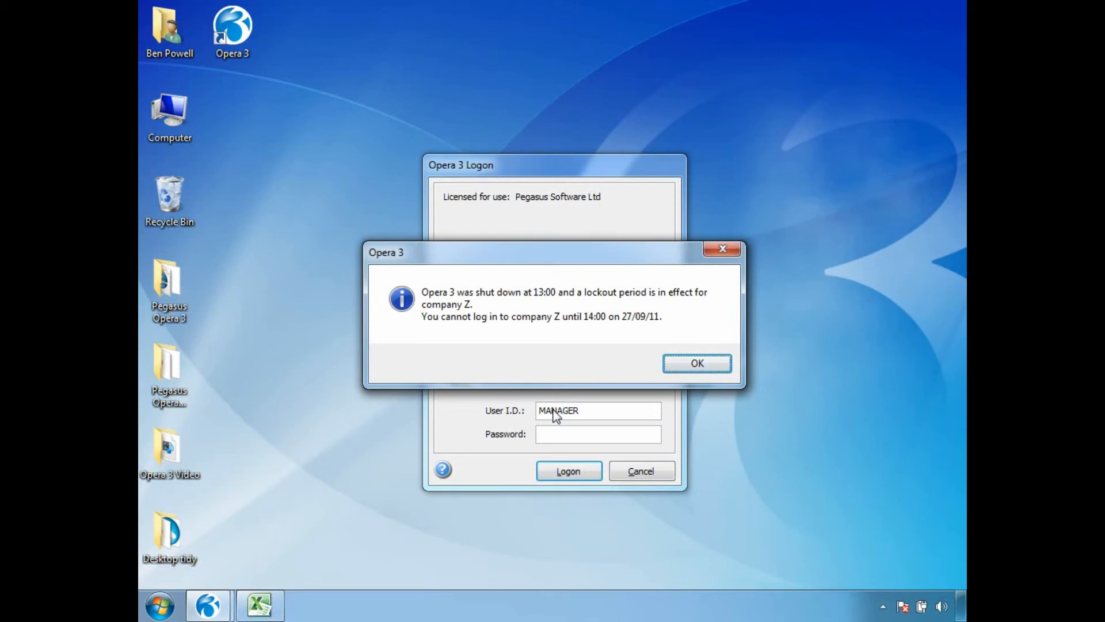
{"action": "left_click", "coordinate": [697, 363]}
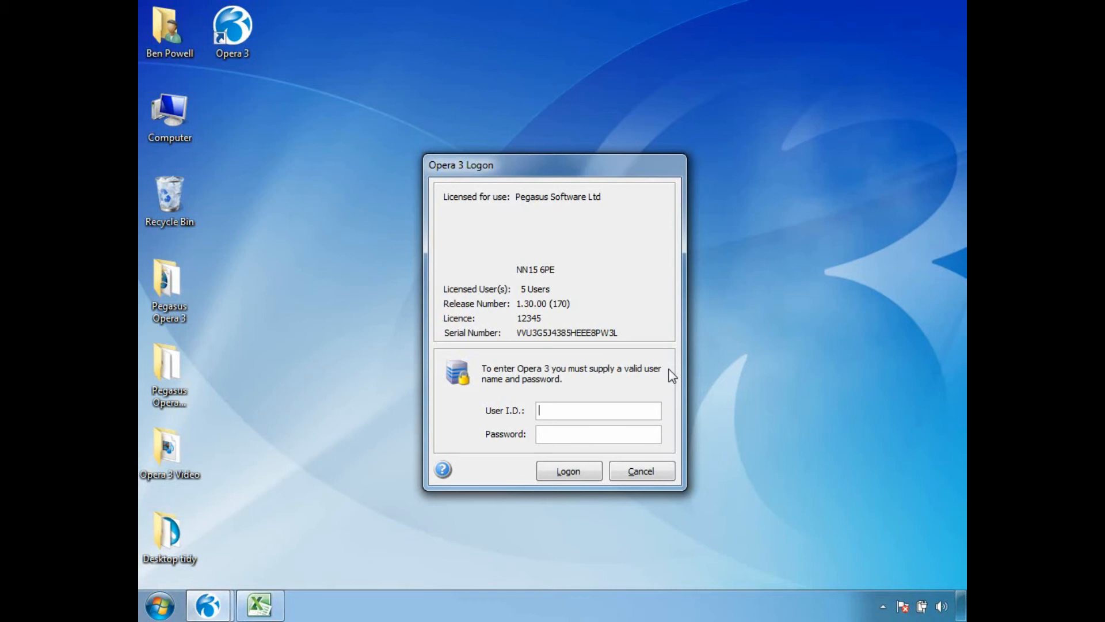
{"action": "type", "text": "ADMIN"}
{"action": "key", "text": "Return"}
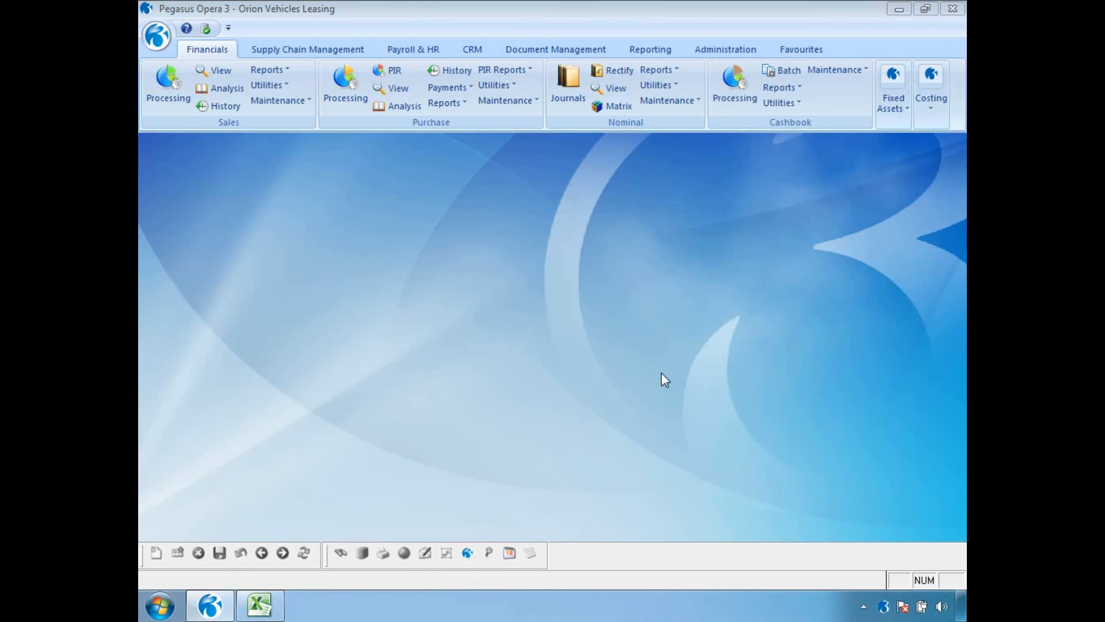
Step: Untick Active on the Shut Down - Daily Backup shutdown, save and close it
{"action": "left_click", "coordinate": [725, 49]}
{"action": "left_click", "coordinate": [339, 85]}
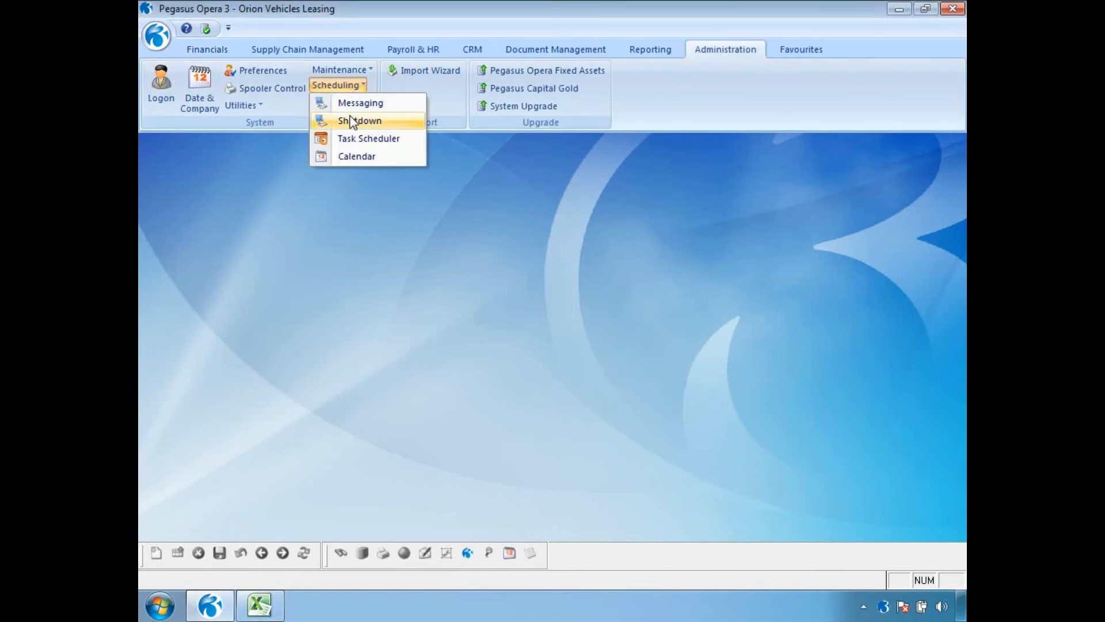
{"action": "left_click", "coordinate": [358, 119]}
{"action": "left_click", "coordinate": [633, 154]}
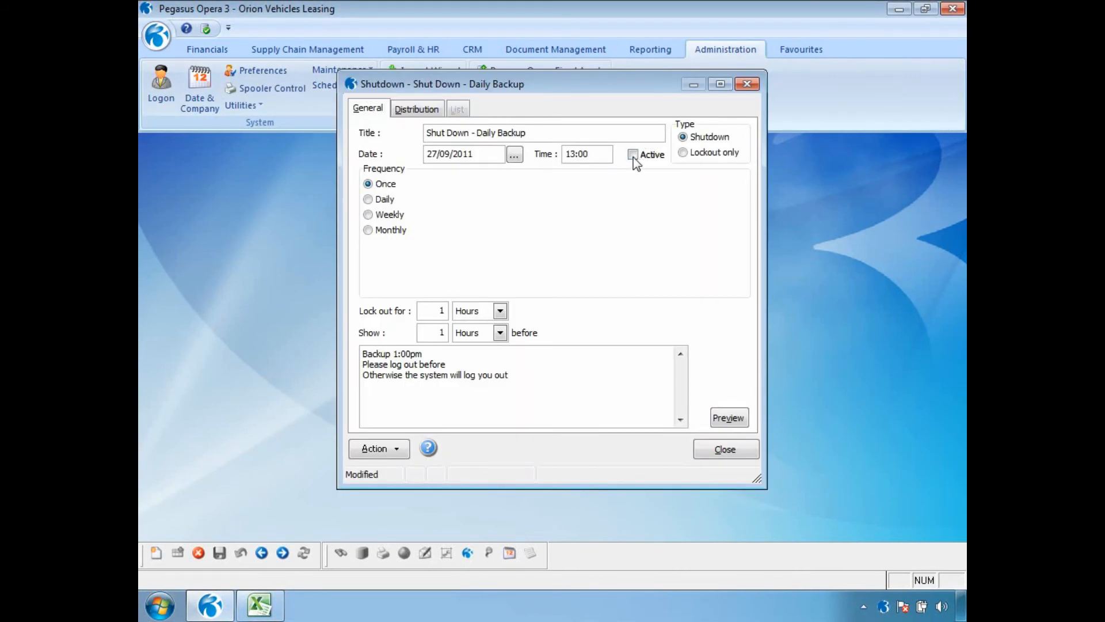
{"action": "left_click", "coordinate": [219, 553]}
{"action": "left_click", "coordinate": [720, 451]}
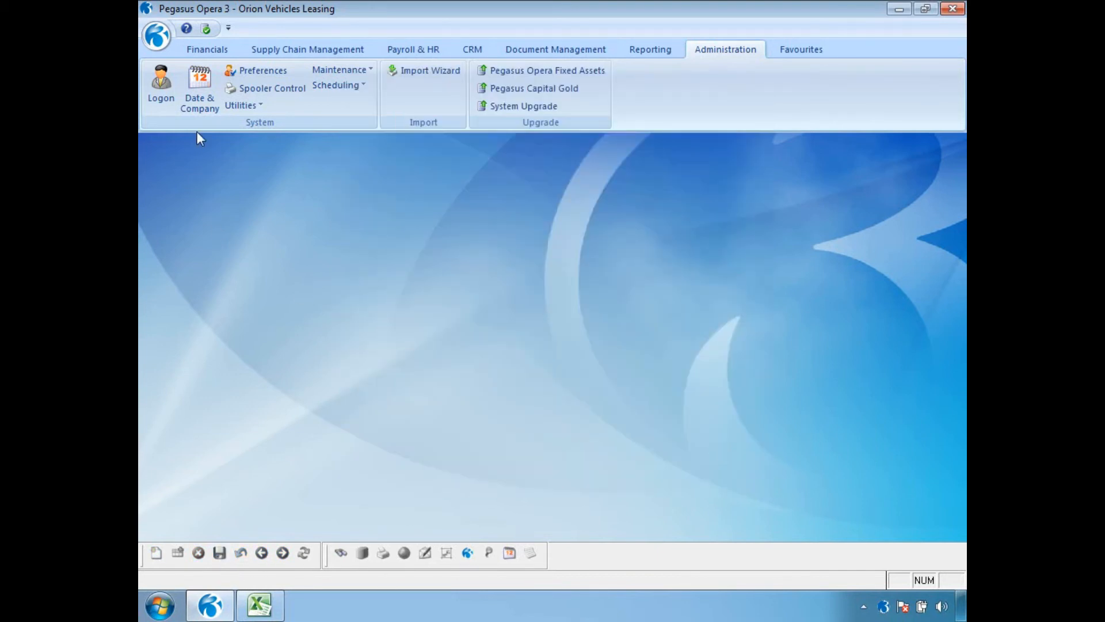
Step: Log on again as the MANAGER user
{"action": "left_click", "coordinate": [161, 89]}
{"action": "type", "text": "MANAGER"}
{"action": "key", "text": "Tab"}
{"action": "key", "text": "Return"}
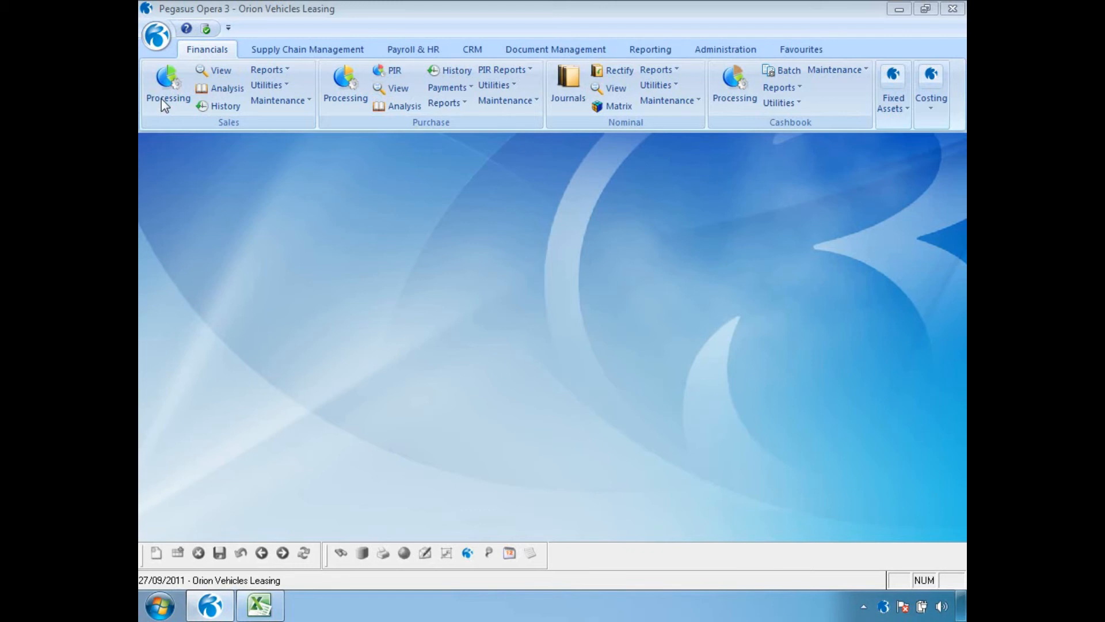
Step: Review the scheduling calendar, including inactive messages, for 16 and 23 September, then close it
{"action": "left_click", "coordinate": [721, 53]}
{"action": "left_click", "coordinate": [354, 86]}
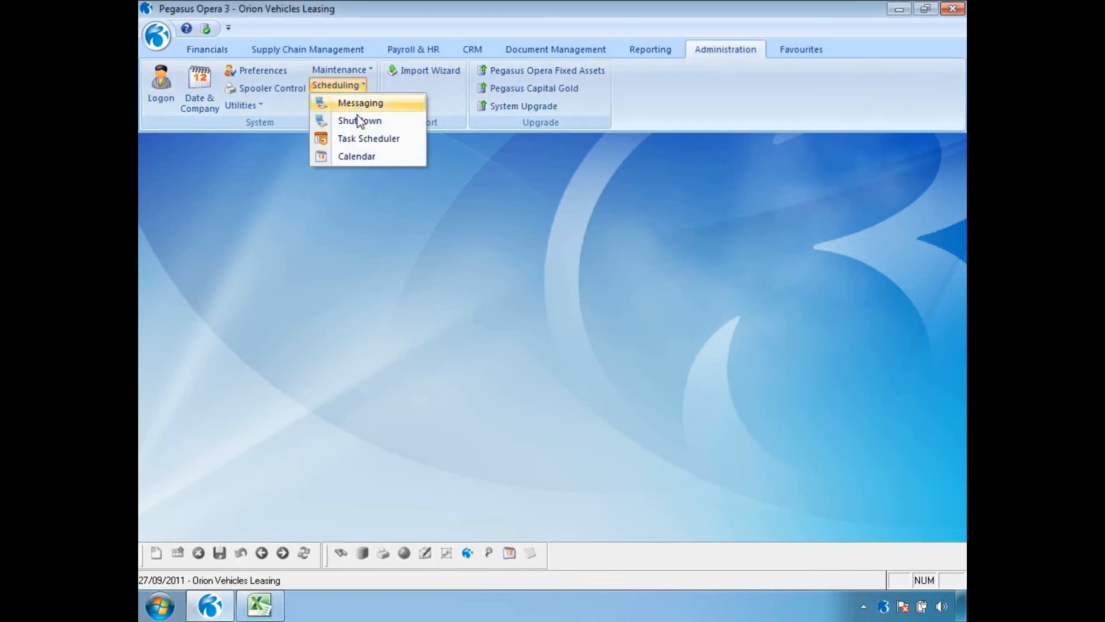
{"action": "left_click", "coordinate": [361, 158]}
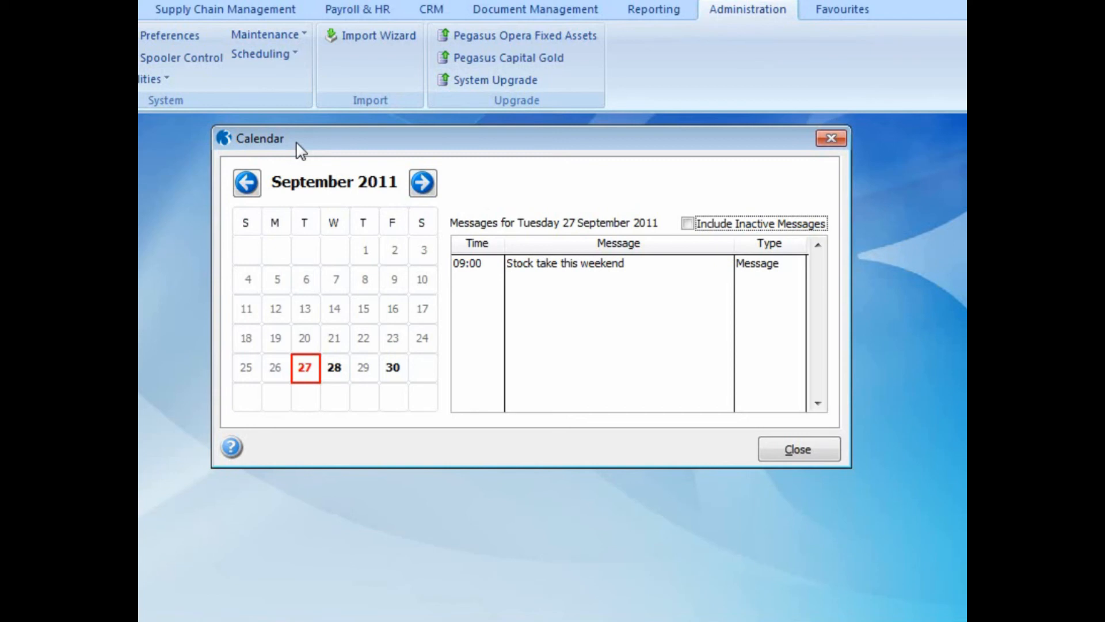
{"action": "left_click", "coordinate": [686, 227]}
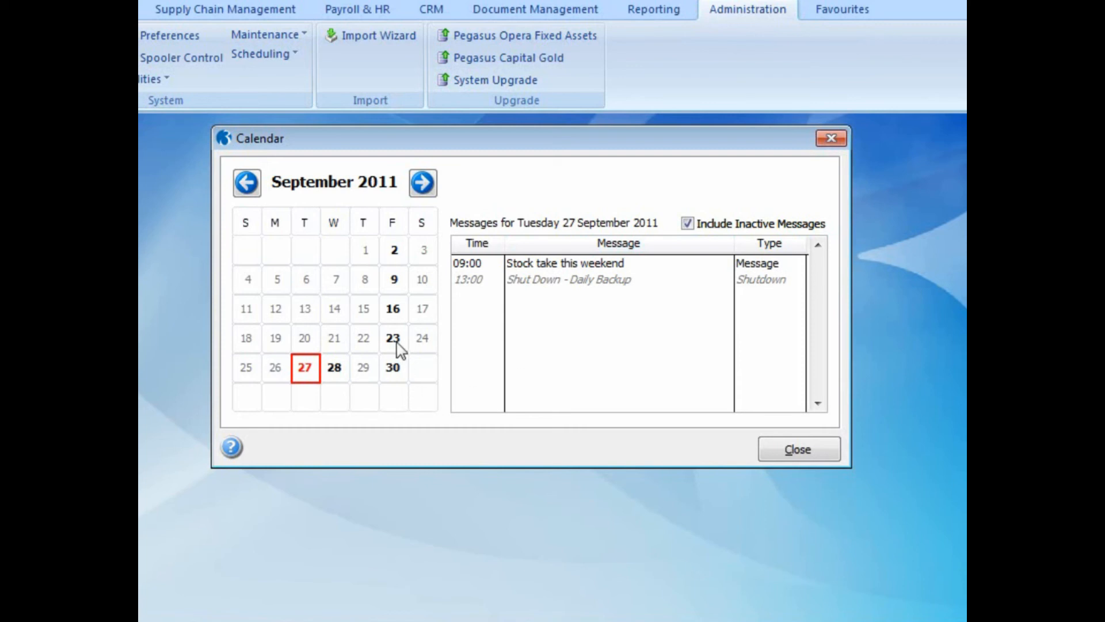
{"action": "left_click", "coordinate": [394, 311]}
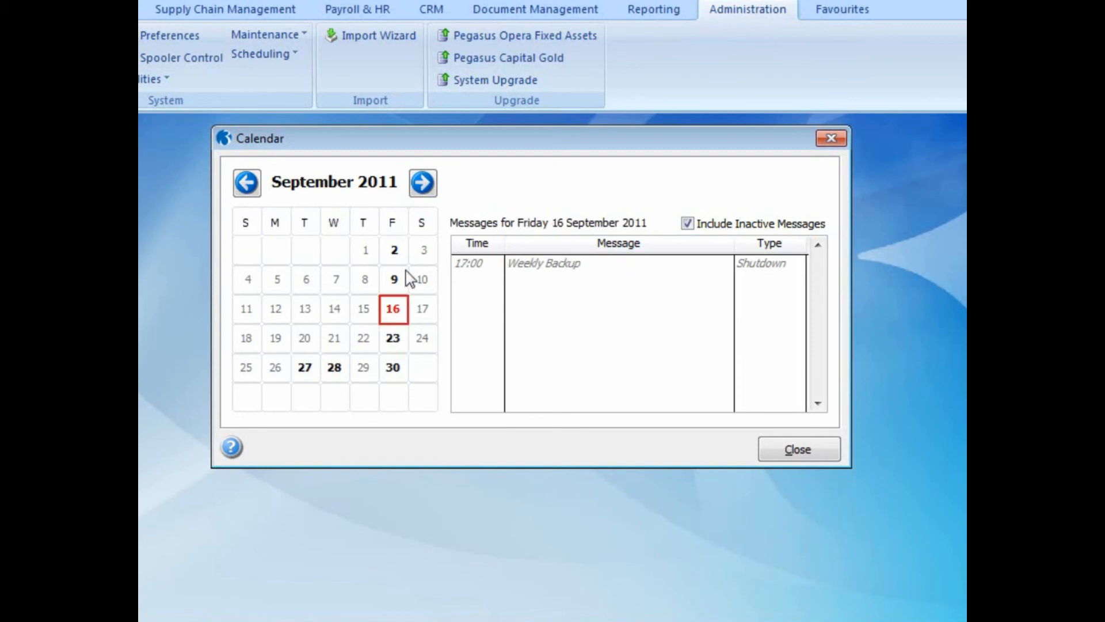
{"action": "left_click", "coordinate": [395, 345]}
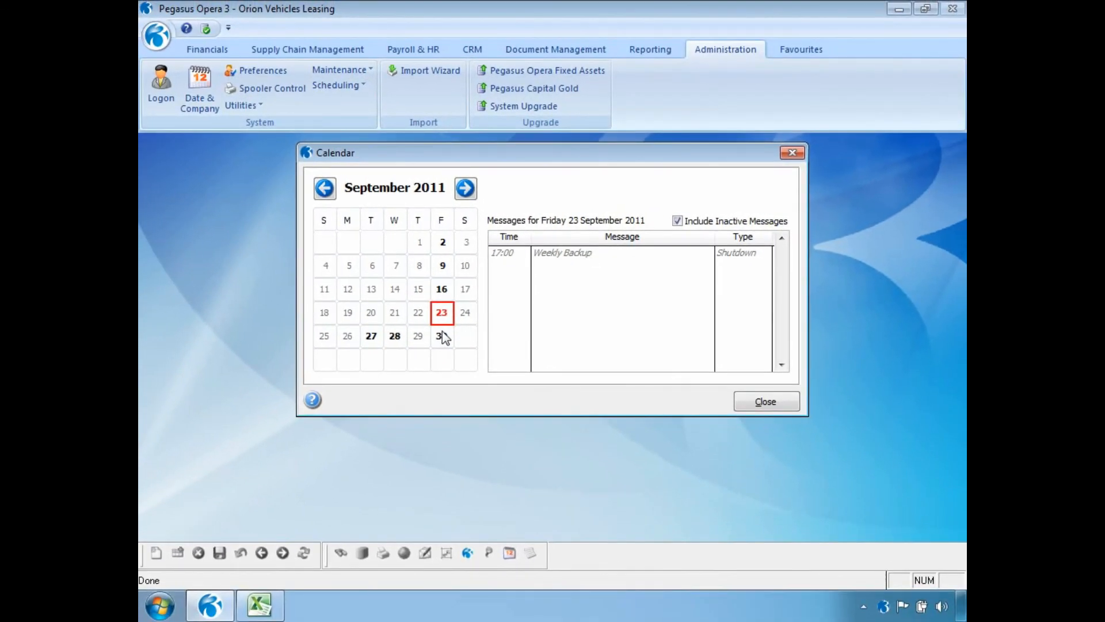
{"action": "left_click", "coordinate": [765, 402]}
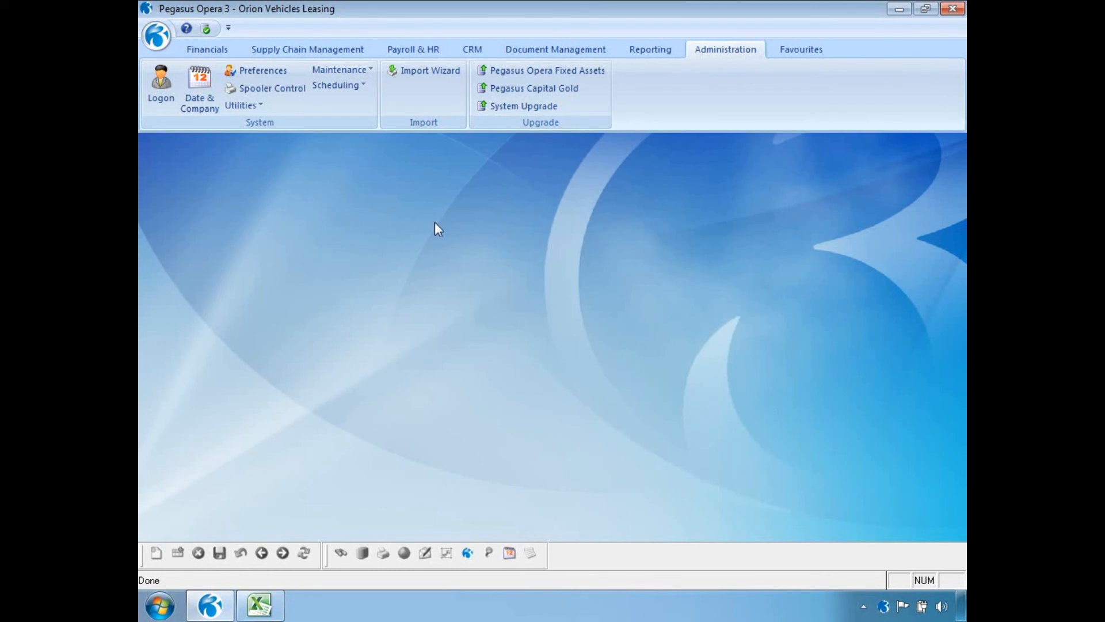
{"action": "left_click", "coordinate": [325, 87]}
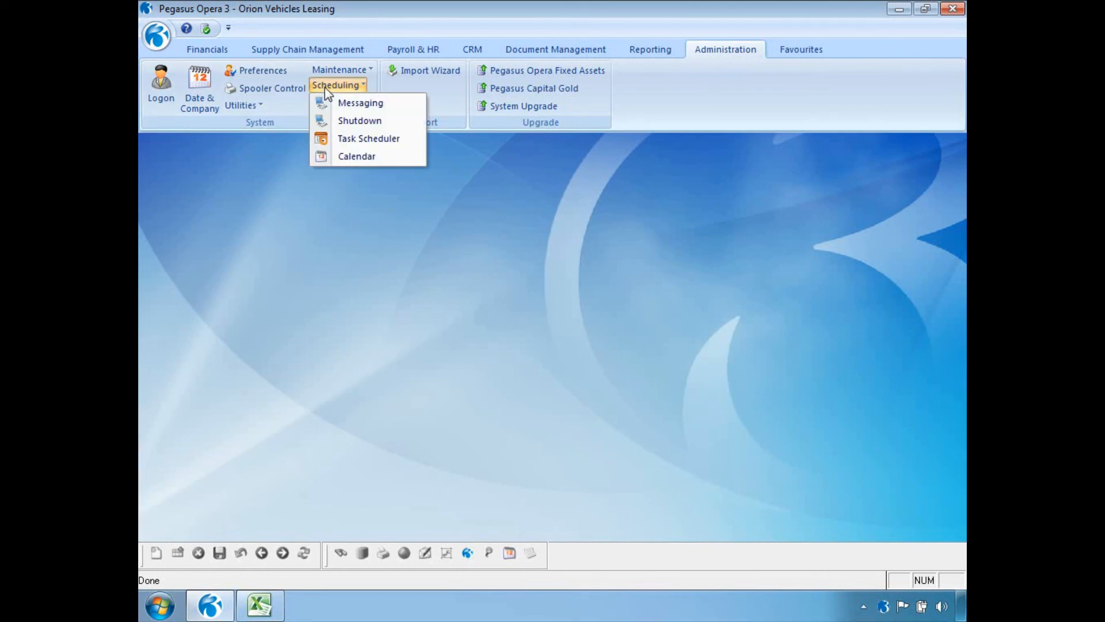